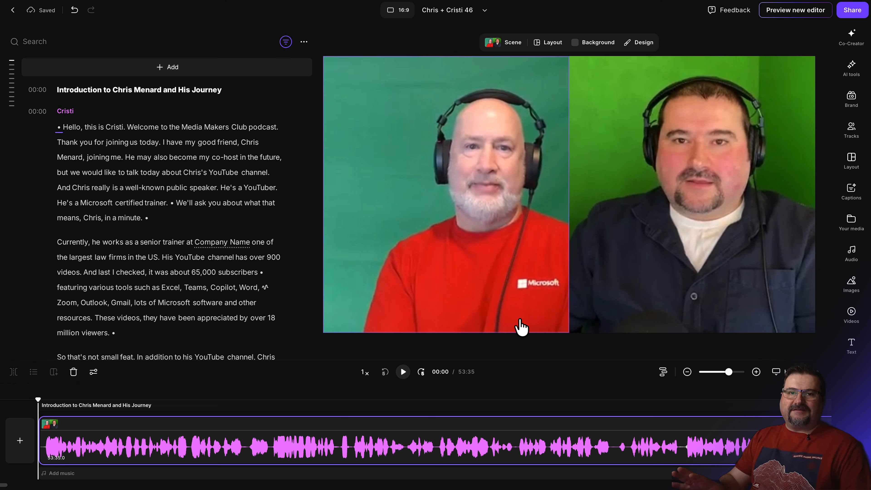
Step: Open the media library from the gap between the first two transcript paragraphs and list all recordings
{"action": "mouse_move", "coordinate": [223, 226]}
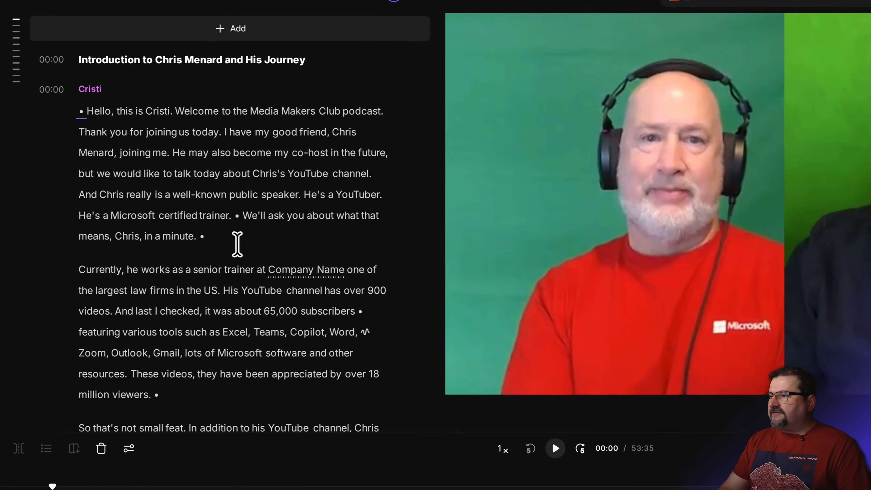
{"action": "mouse_move", "coordinate": [165, 235]}
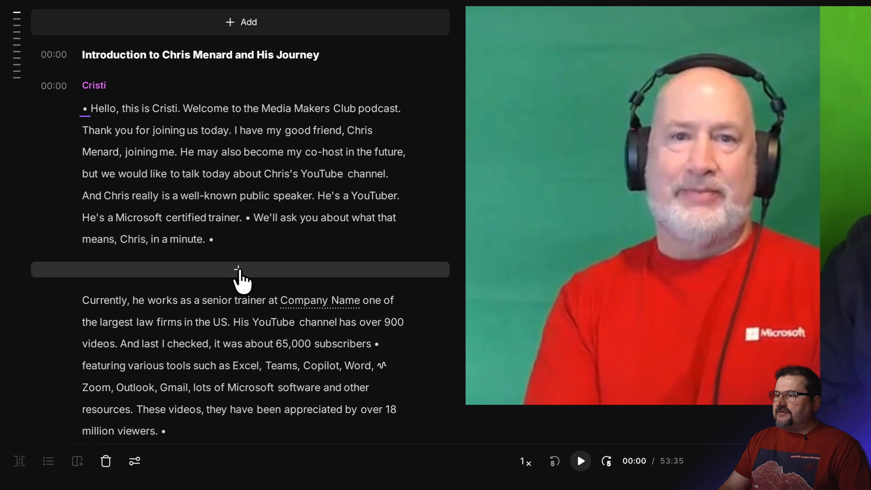
{"action": "left_click", "coordinate": [239, 269]}
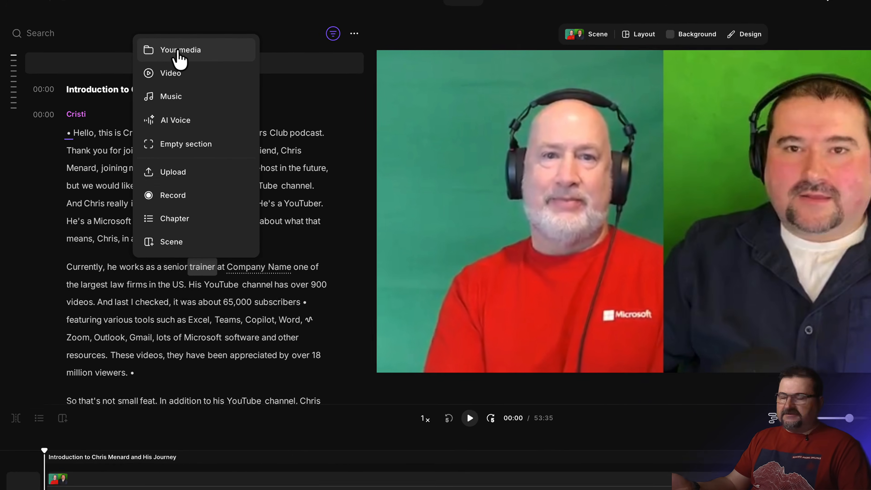
{"action": "left_click", "coordinate": [221, 43]}
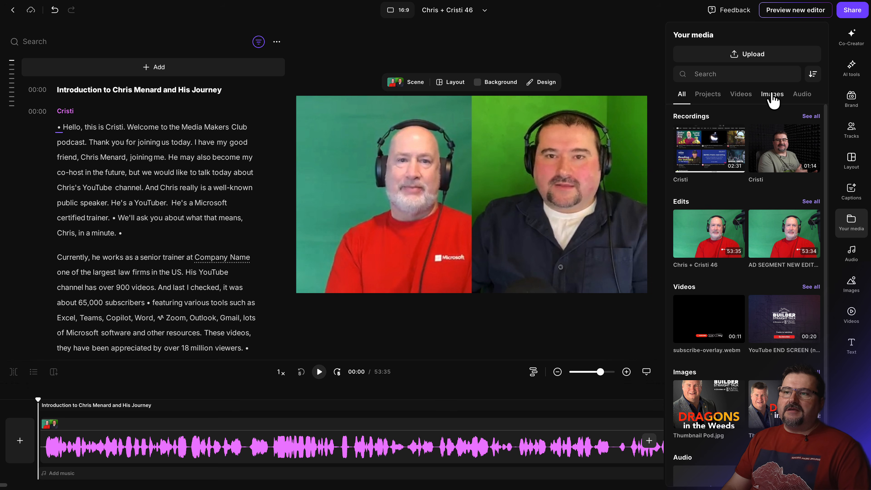
{"action": "scroll", "coordinate": [761, 199], "scroll_direction": "down", "scroll_amount": 2}
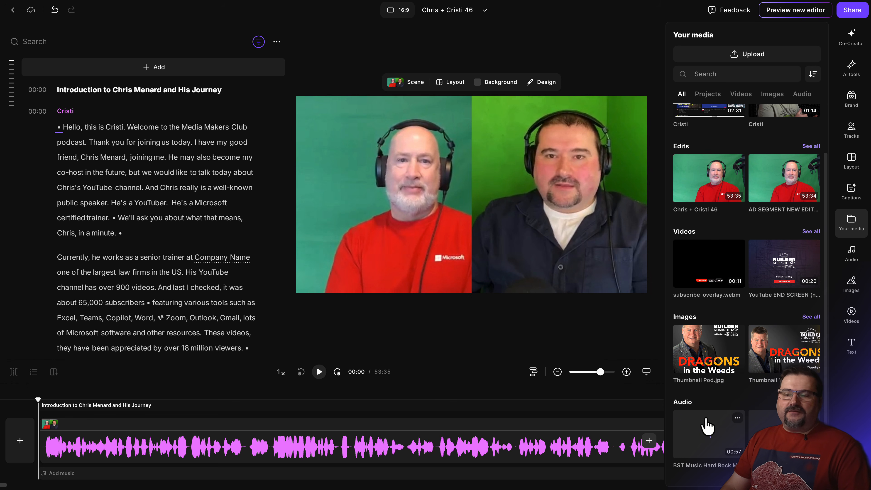
{"action": "scroll", "coordinate": [729, 426], "scroll_direction": "up", "scroll_amount": 2}
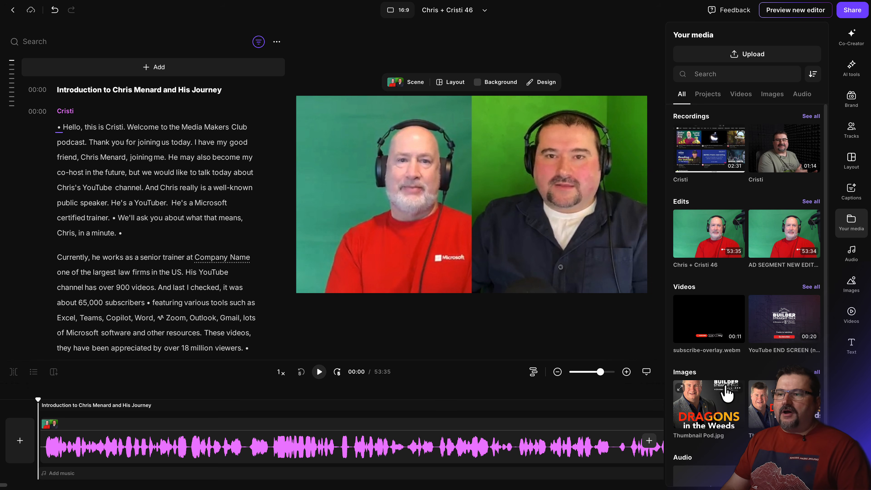
{"action": "left_click", "coordinate": [810, 116]}
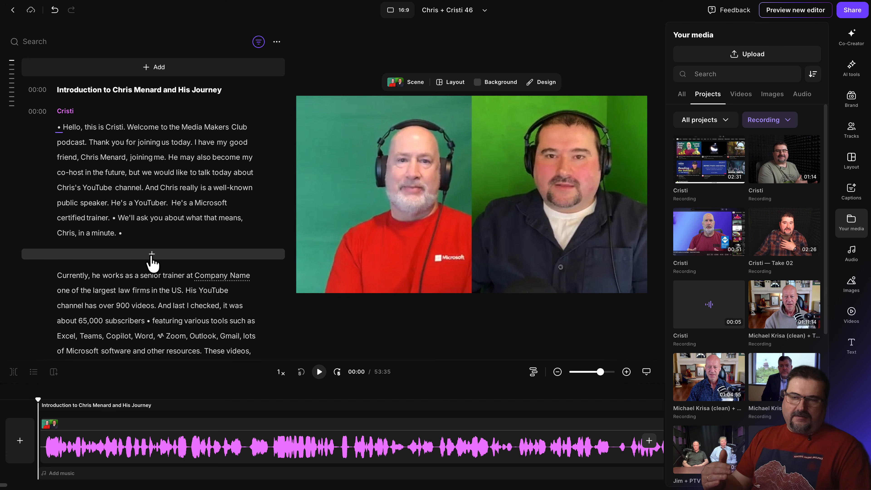
Step: Place the playhead between "channel." and "And" in the first transcript paragraph, and toggle the timeline hidden and shown
{"action": "left_click", "coordinate": [148, 188]}
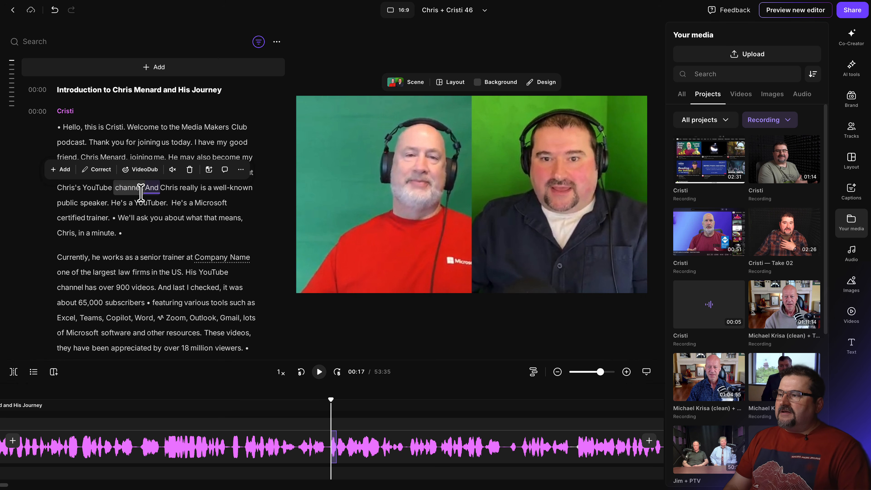
{"action": "mouse_move", "coordinate": [137, 252]}
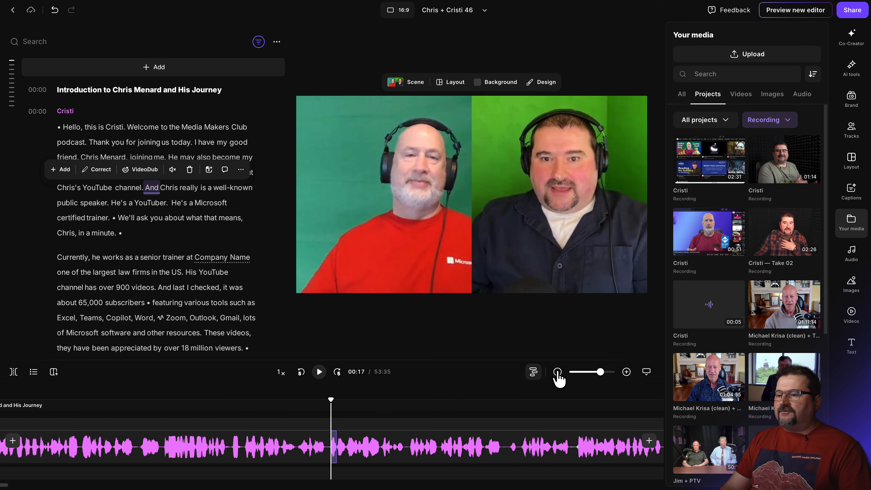
{"action": "left_click", "coordinate": [647, 373]}
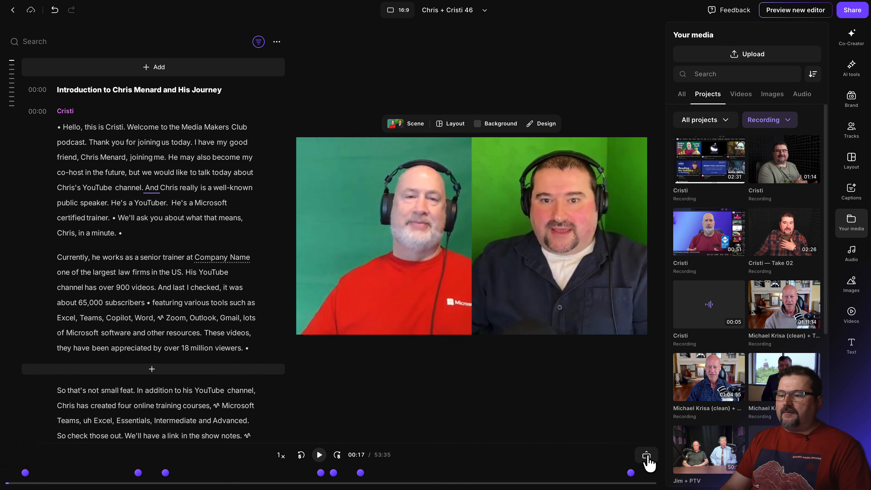
{"action": "left_click", "coordinate": [646, 457]}
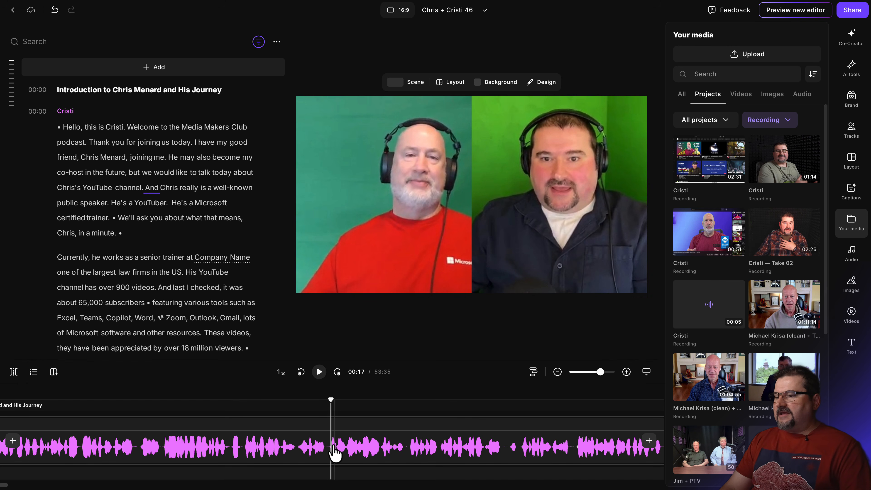
Step: Split the recording in the silent gap just before the word "And" at about 00:17
{"action": "scroll", "coordinate": [333, 446], "scroll_direction": "up", "scroll_amount": 1}
{"action": "mouse_move", "coordinate": [332, 402]}
{"action": "left_mouse_down"}
{"action": "mouse_move", "coordinate": [237, 401]}
{"action": "mouse_move", "coordinate": [328, 404]}
{"action": "left_mouse_up"}
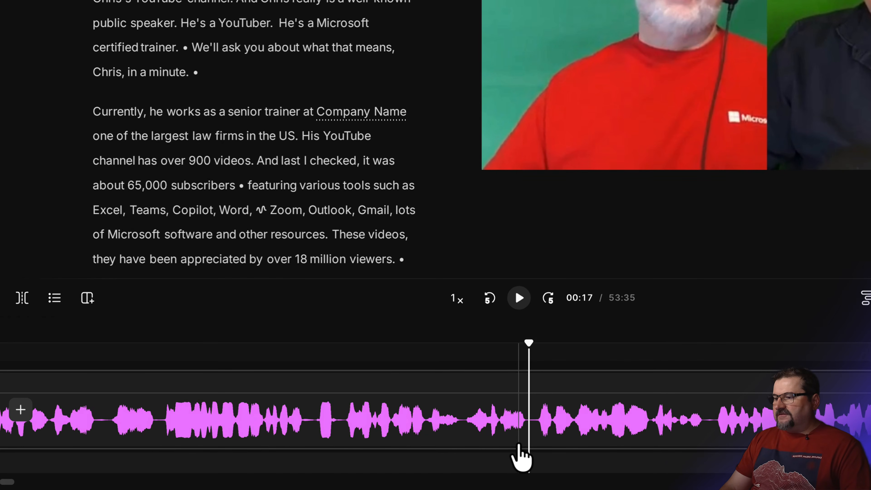
{"action": "scroll", "coordinate": [519, 446], "scroll_direction": "up", "scroll_amount": 5, "text": "ctrl"}
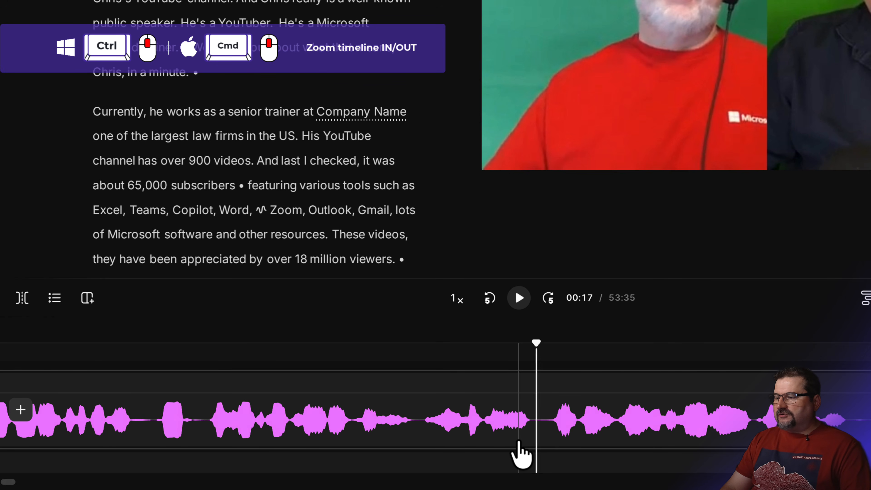
{"action": "scroll", "coordinate": [518, 455], "scroll_direction": "up", "scroll_amount": 3, "text": "ctrl"}
{"action": "scroll", "coordinate": [549, 450], "scroll_direction": "down", "scroll_amount": 2, "text": "ctrl"}
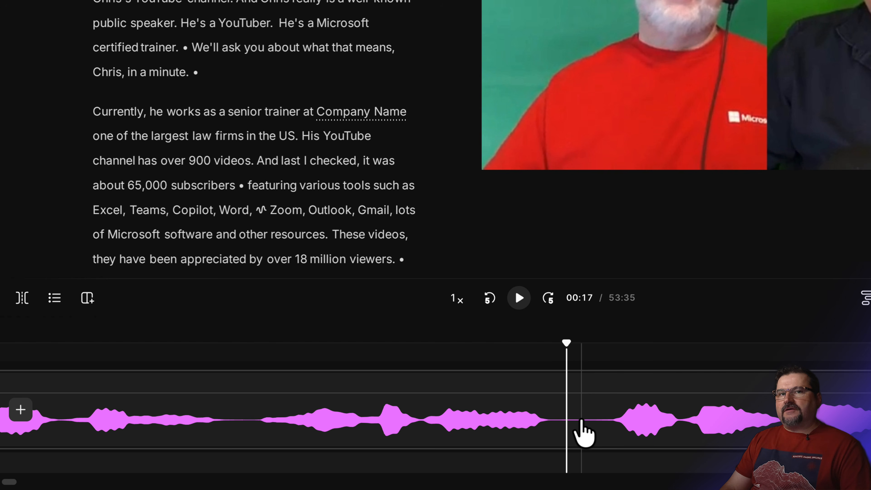
{"action": "left_click_drag", "start_coordinate": [574, 350], "coordinate": [583, 347]}
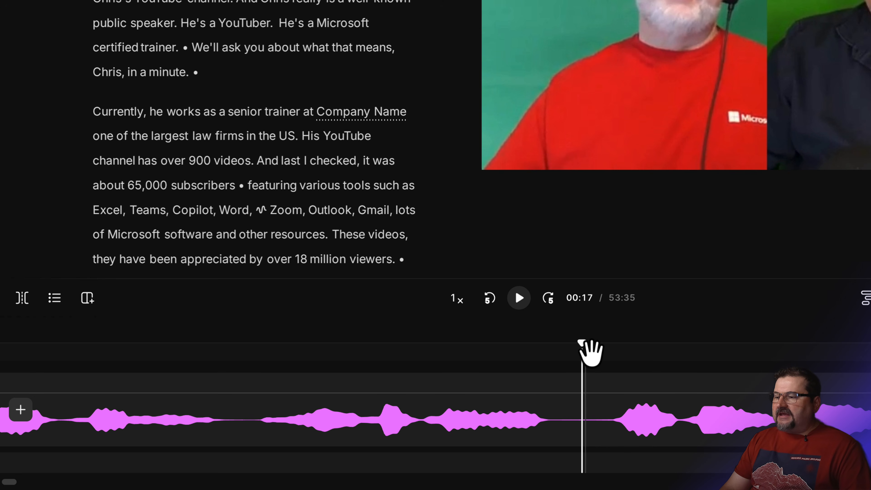
{"action": "left_click_drag", "start_coordinate": [585, 349], "coordinate": [586, 348]}
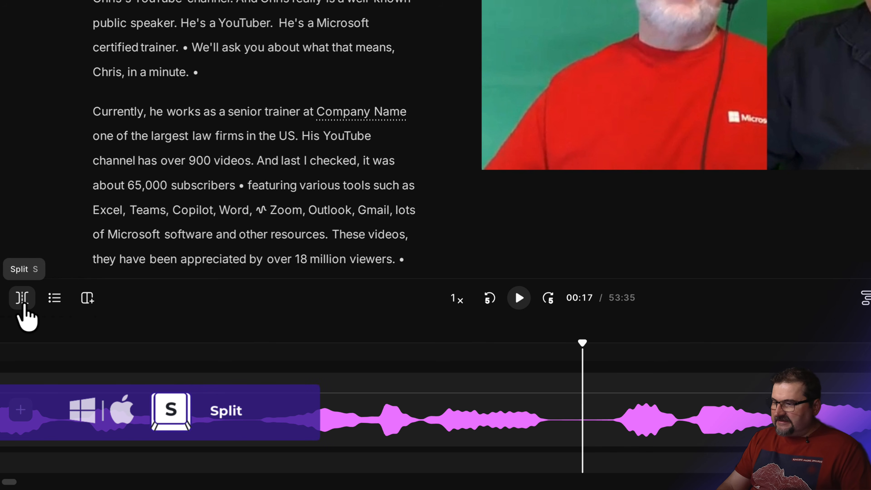
{"action": "left_click", "coordinate": [23, 304]}
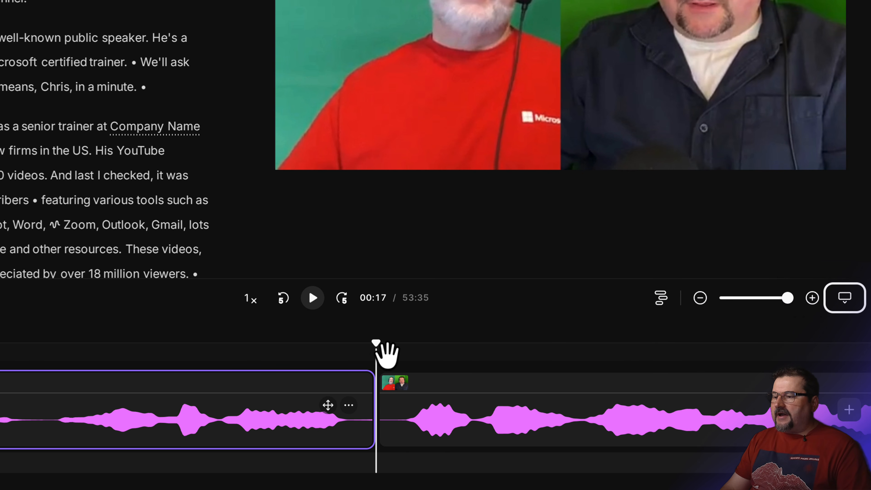
Step: Open the choices for adding a section at the split between the two clips
{"action": "left_click_drag", "start_coordinate": [381, 353], "coordinate": [265, 350]}
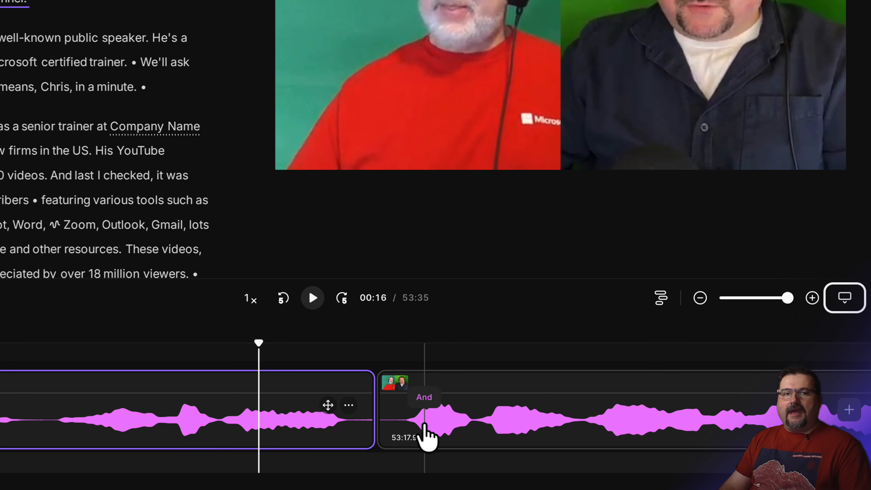
{"action": "mouse_move", "coordinate": [378, 422]}
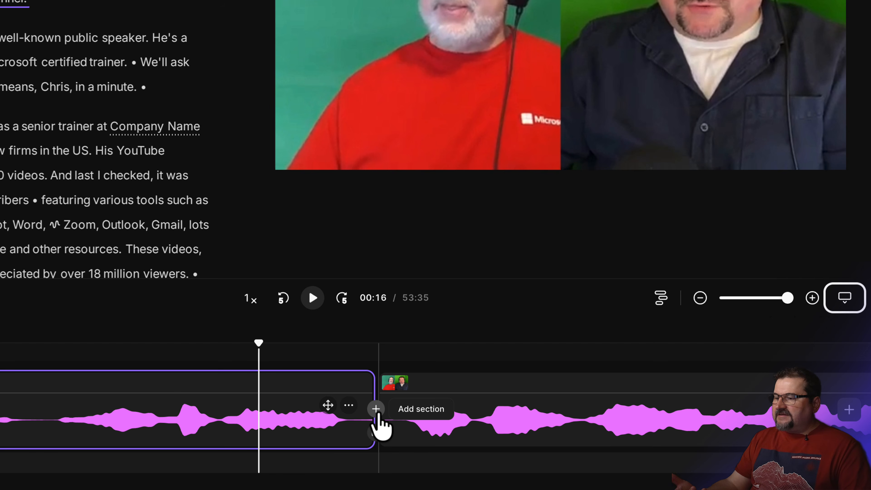
{"action": "left_click", "coordinate": [376, 409]}
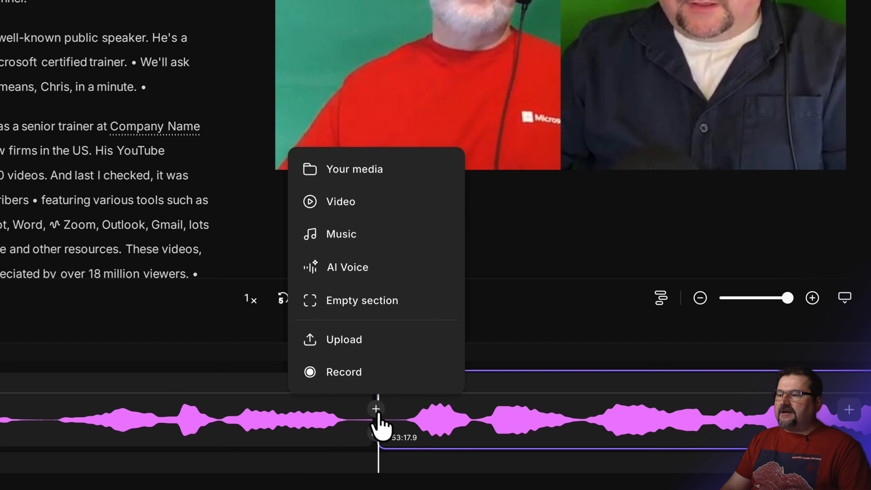
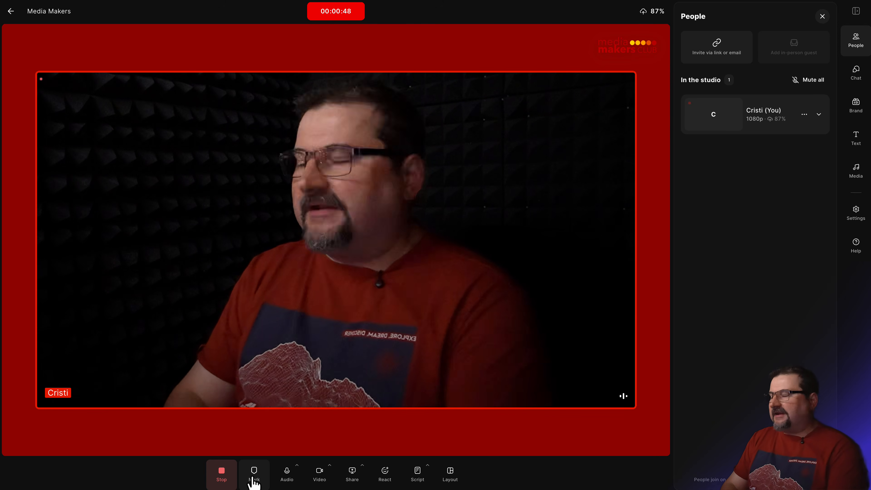
Step: Stop the studio recording and continue editing with the uploaded take
{"action": "mouse_move", "coordinate": [247, 361]}
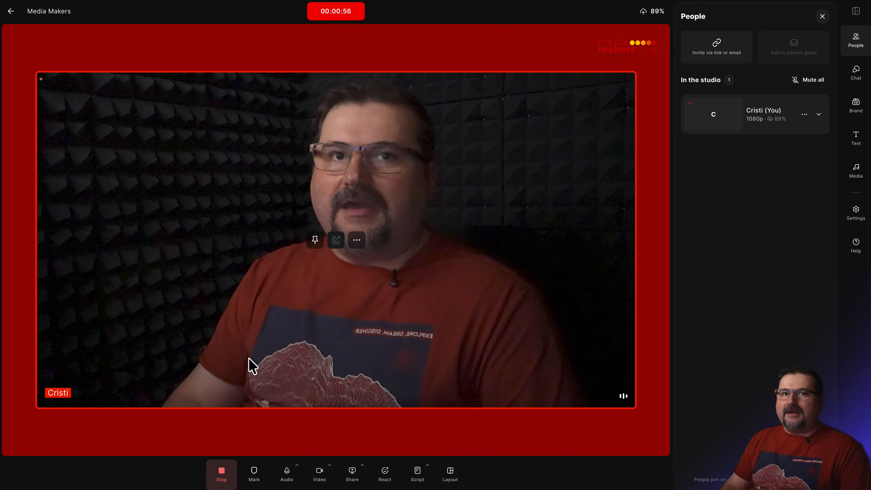
{"action": "left_click", "coordinate": [223, 474]}
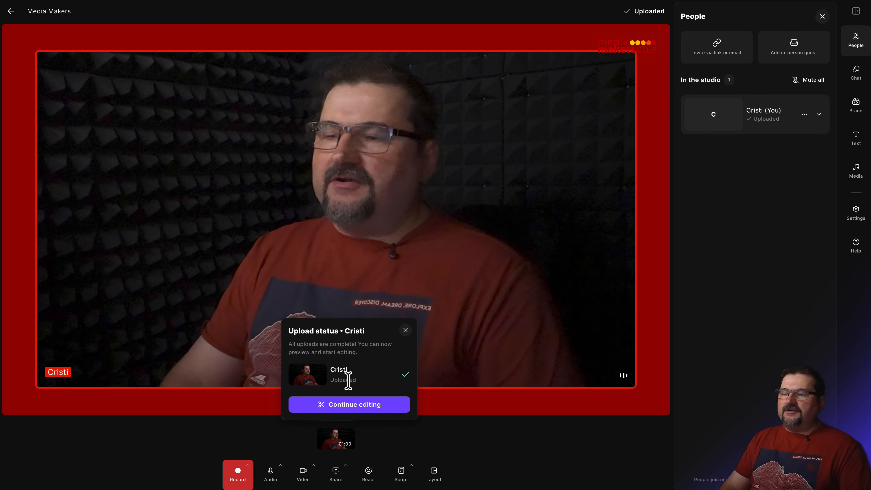
{"action": "left_click", "coordinate": [348, 407]}
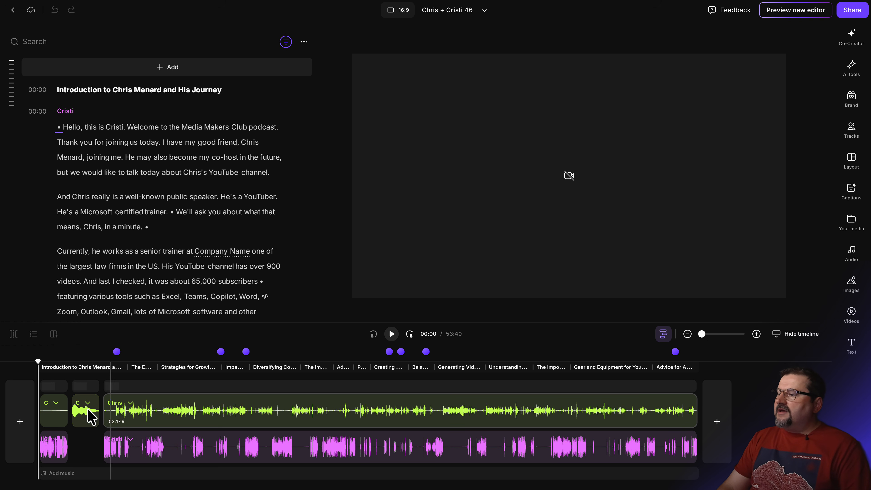
Step: Locate the newly inserted section between the two split clips on the timeline and select it
{"action": "scroll", "coordinate": [75, 413], "scroll_direction": "up", "scroll_amount": 3}
{"action": "scroll", "coordinate": [74, 413], "scroll_direction": "up", "scroll_amount": 5}
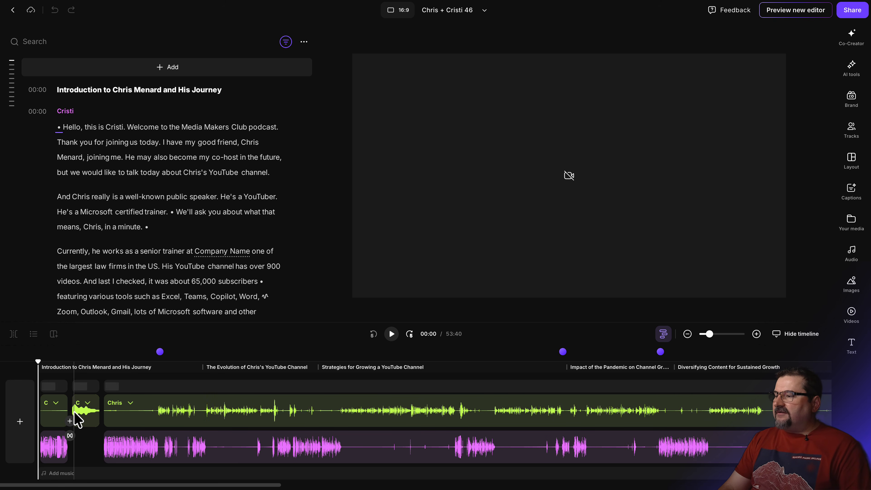
{"action": "scroll", "coordinate": [75, 413], "scroll_direction": "up", "scroll_amount": 2}
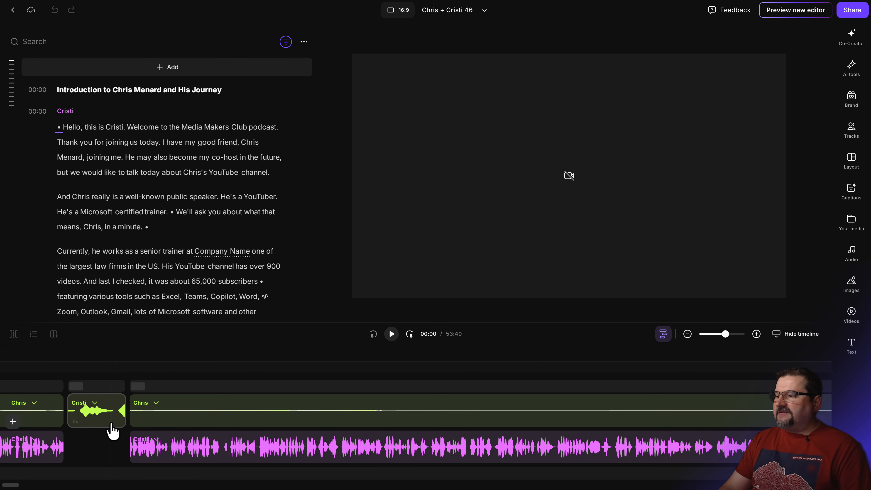
{"action": "scroll", "coordinate": [115, 431], "scroll_direction": "left", "scroll_amount": 10}
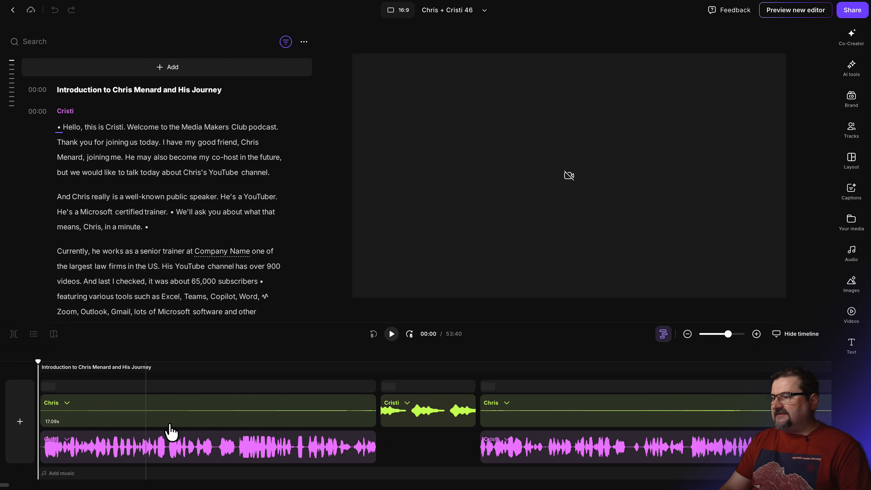
{"action": "left_click", "coordinate": [427, 424]}
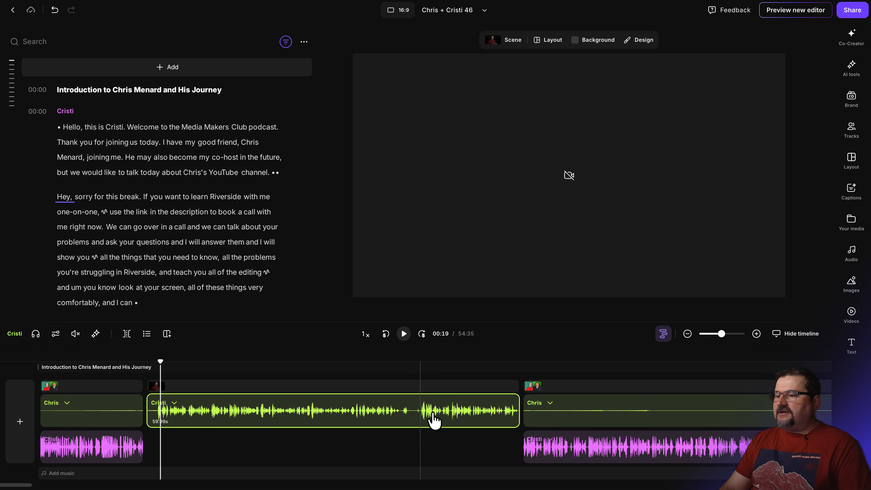
Step: Check the inserted ad recording at 00:42 and 00:33 on the timeline
{"action": "left_click", "coordinate": [307, 416]}
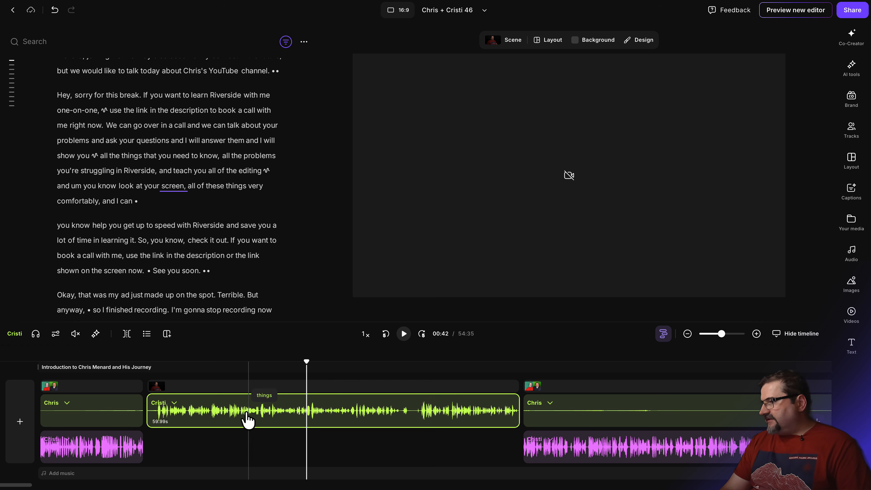
{"action": "left_click", "coordinate": [246, 416]}
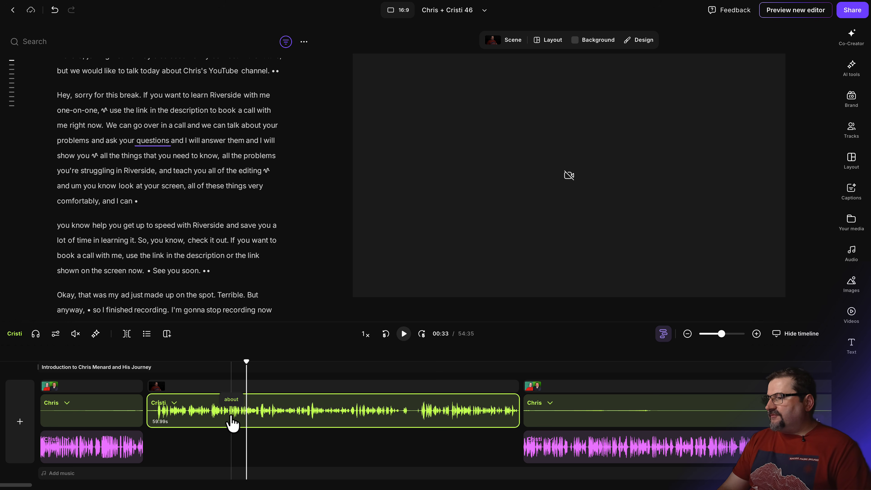
{"action": "scroll", "coordinate": [240, 420], "scroll_direction": "up", "scroll_amount": 5}
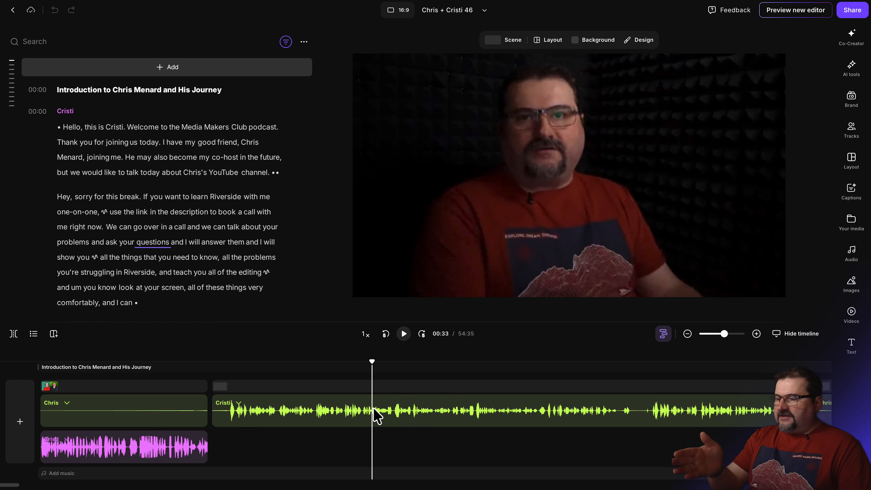
Step: Play the inserted ad recording from the silence just before its first word, "Hey,"
{"action": "left_click", "coordinate": [212, 365]}
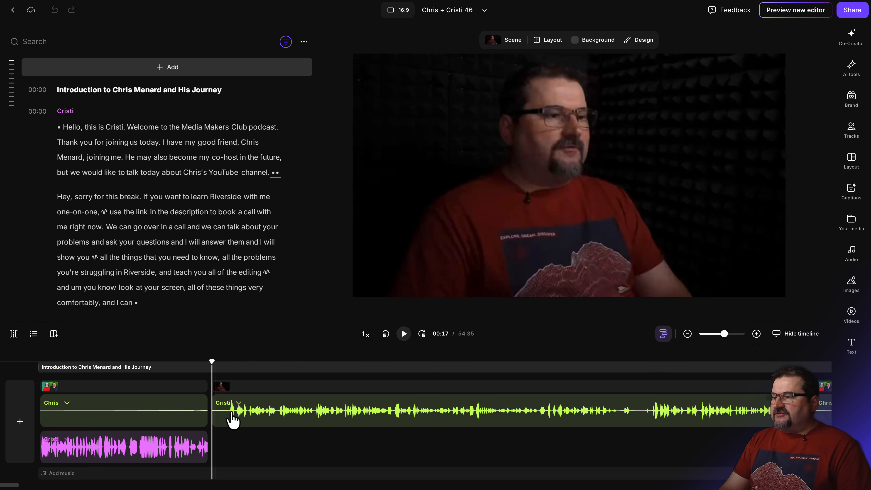
{"action": "scroll", "coordinate": [234, 414], "scroll_direction": "up", "scroll_amount": 5}
{"action": "scroll", "coordinate": [235, 415], "scroll_direction": "left", "scroll_amount": 4}
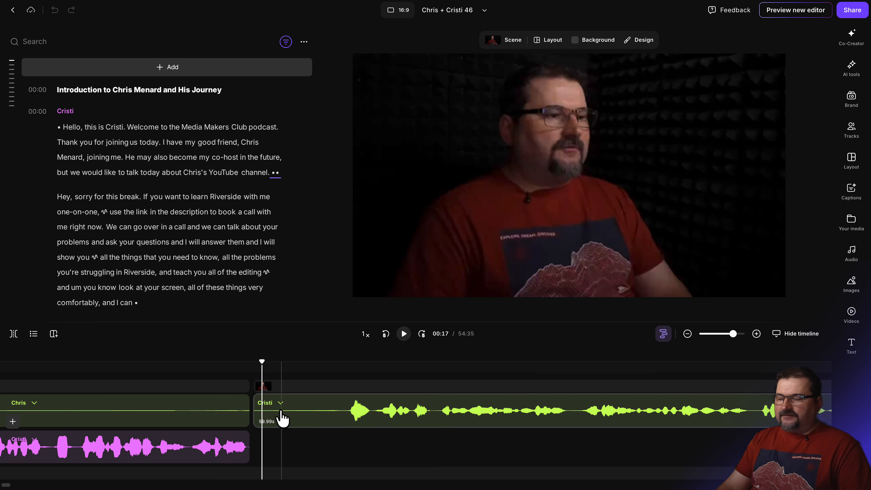
{"action": "left_click", "coordinate": [342, 415]}
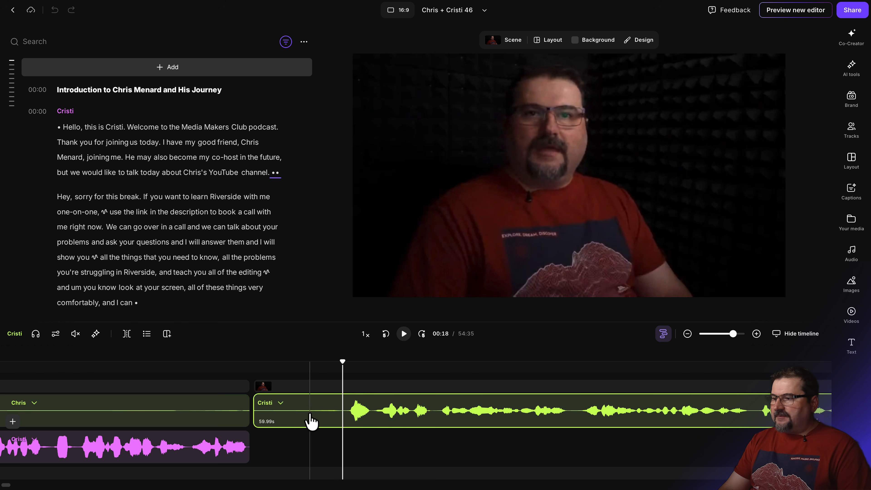
{"action": "left_click", "coordinate": [340, 415]}
{"action": "key", "text": "space"}
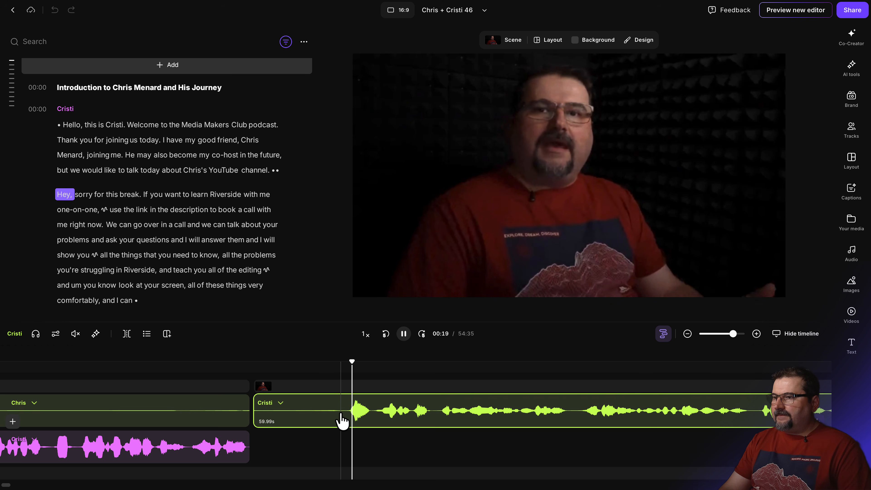
Step: Turn off the separate-tracks timeline view and trim the silence from the start of the ad clip
{"action": "key", "text": "space"}
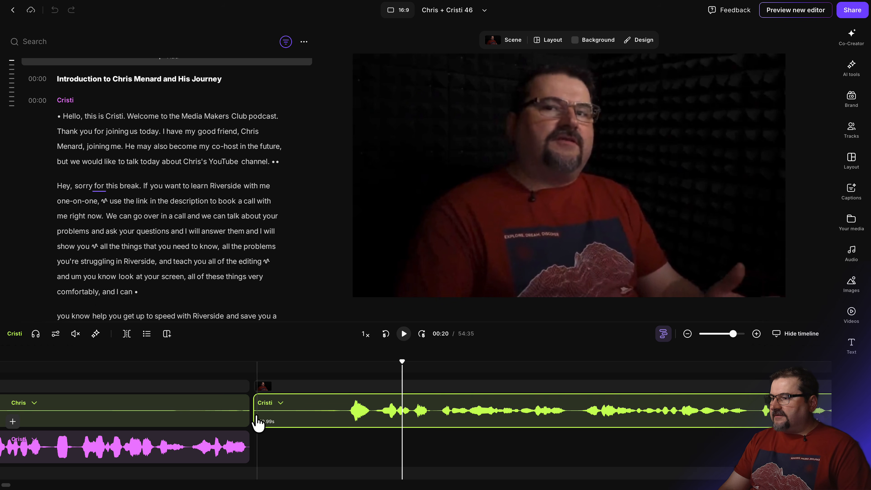
{"action": "left_click", "coordinate": [278, 420]}
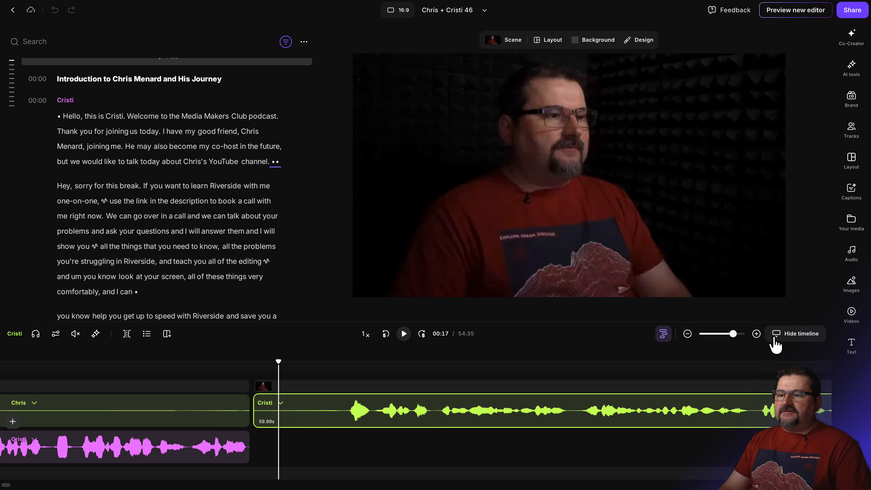
{"action": "left_click", "coordinate": [662, 336]}
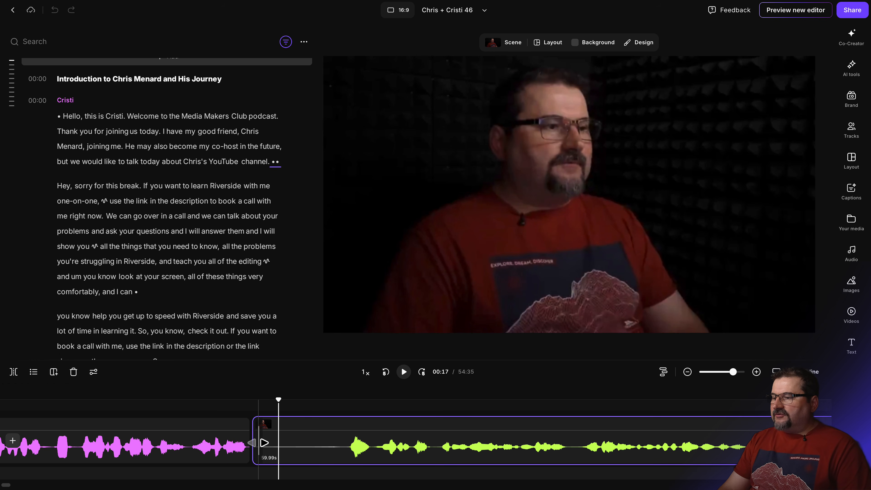
{"action": "left_click_drag", "start_coordinate": [261, 443], "coordinate": [342, 443]}
Step: Split the ad clip at 00:57, just after "See you soon.", and delete the leftover talk behind the split
{"action": "scroll", "coordinate": [360, 456], "scroll_direction": "right", "scroll_amount": 2}
{"action": "scroll", "coordinate": [362, 460], "scroll_direction": "right", "scroll_amount": 6}
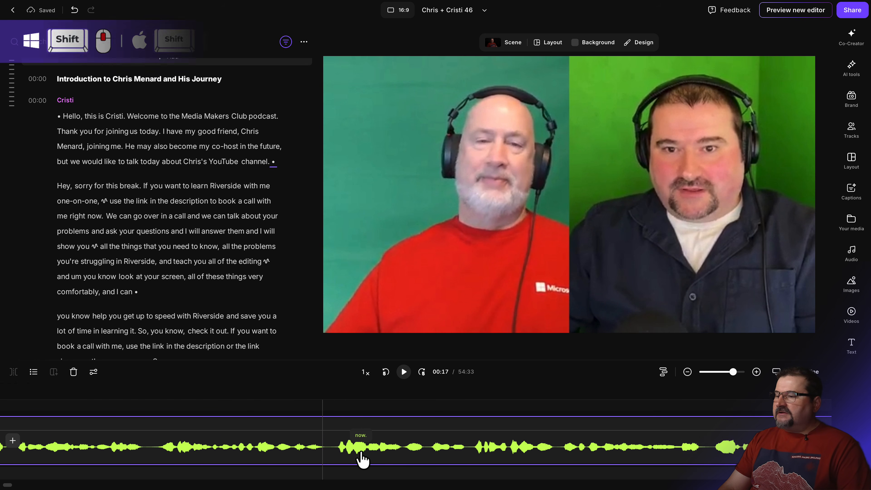
{"action": "scroll", "coordinate": [362, 460], "scroll_direction": "right", "scroll_amount": 6}
{"action": "scroll", "coordinate": [362, 460], "scroll_direction": "right", "scroll_amount": 6}
{"action": "scroll", "coordinate": [362, 460], "scroll_direction": "right", "scroll_amount": 2}
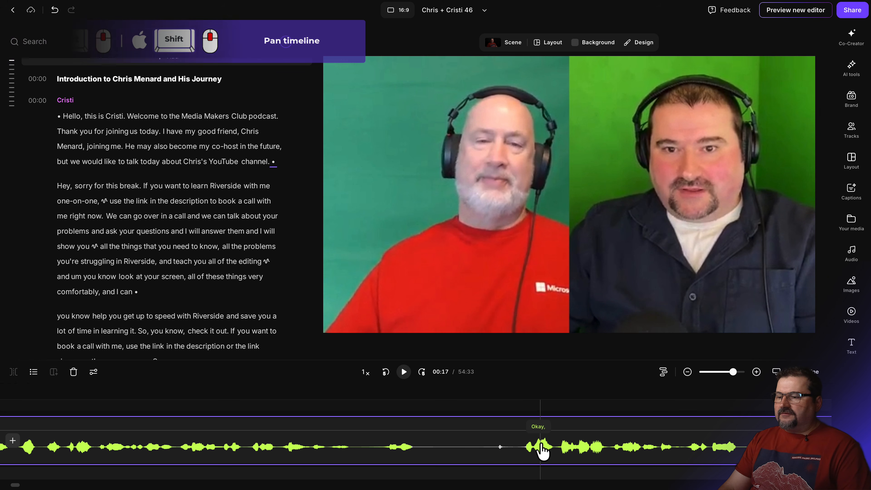
{"action": "left_click", "coordinate": [234, 452]}
{"action": "key", "text": "space"}
{"action": "key", "text": "space"}
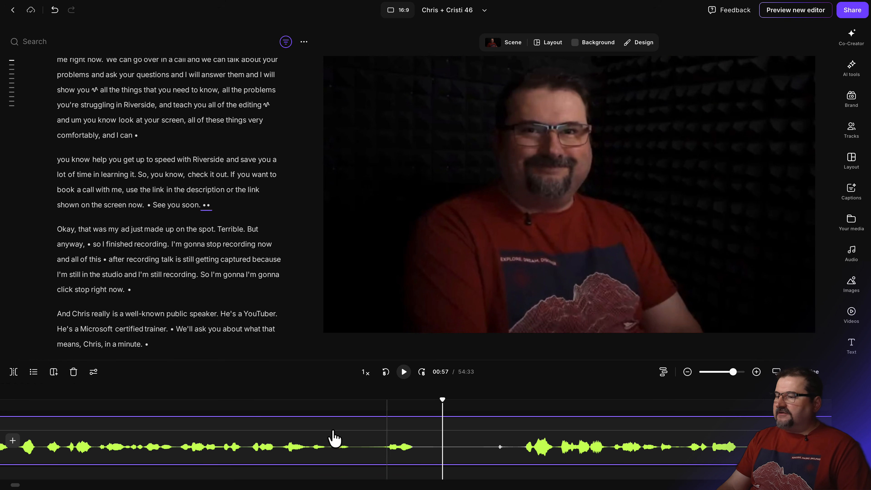
{"action": "left_click", "coordinate": [13, 371]}
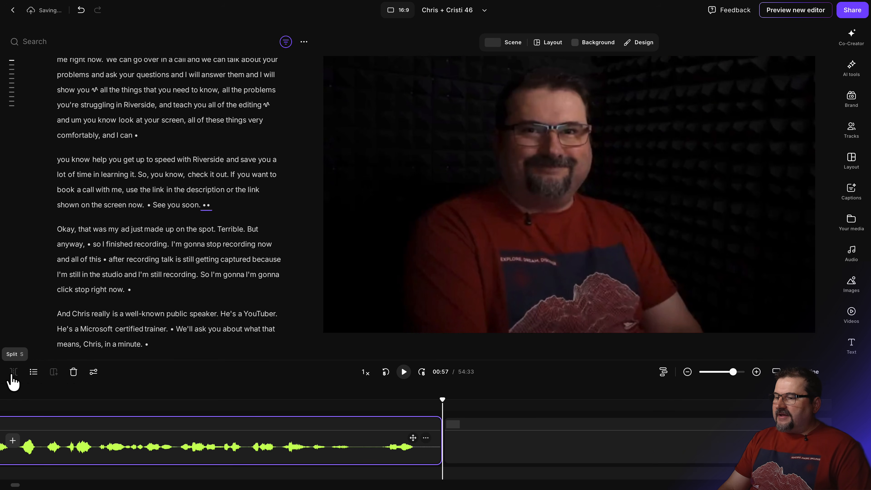
{"action": "left_click", "coordinate": [491, 448]}
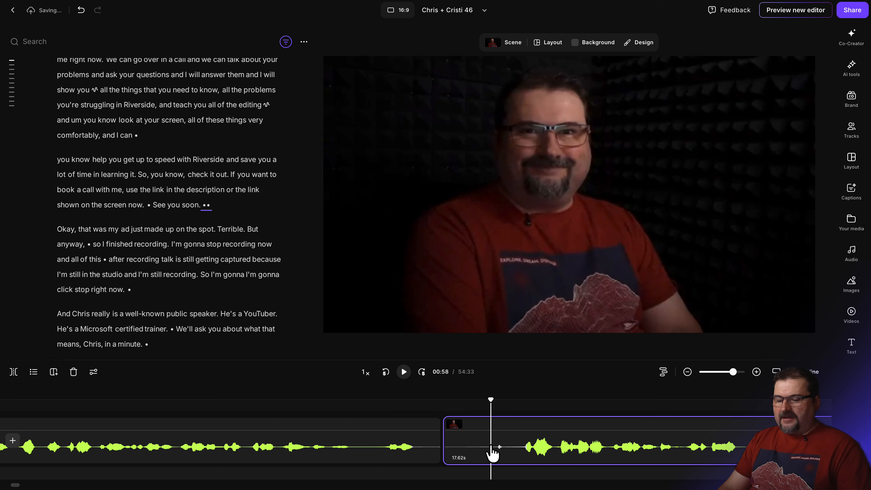
{"action": "key", "text": "Delete"}
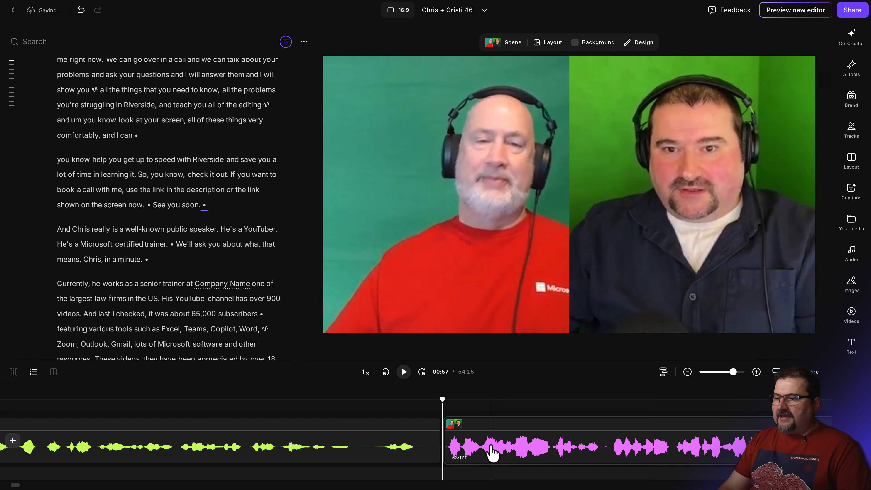
Step: Play the transition from the end of the ad clip into the following podcast section
{"action": "left_click", "coordinate": [317, 448]}
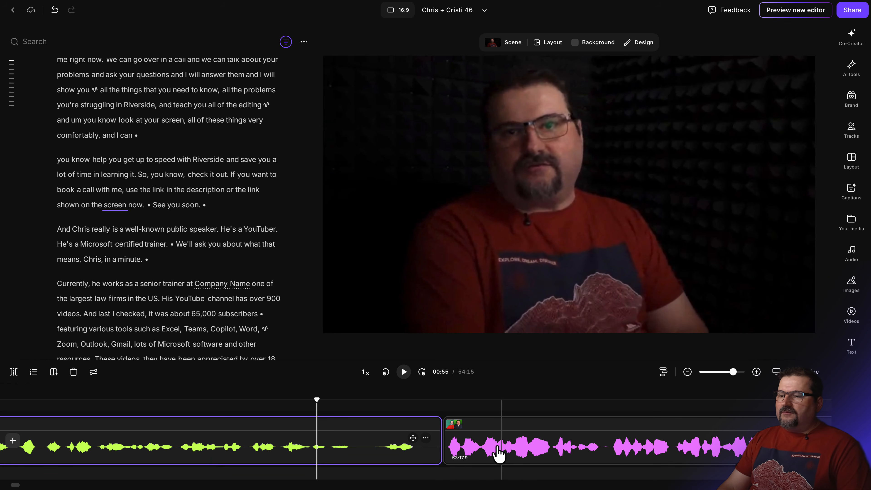
{"action": "key", "text": "space"}
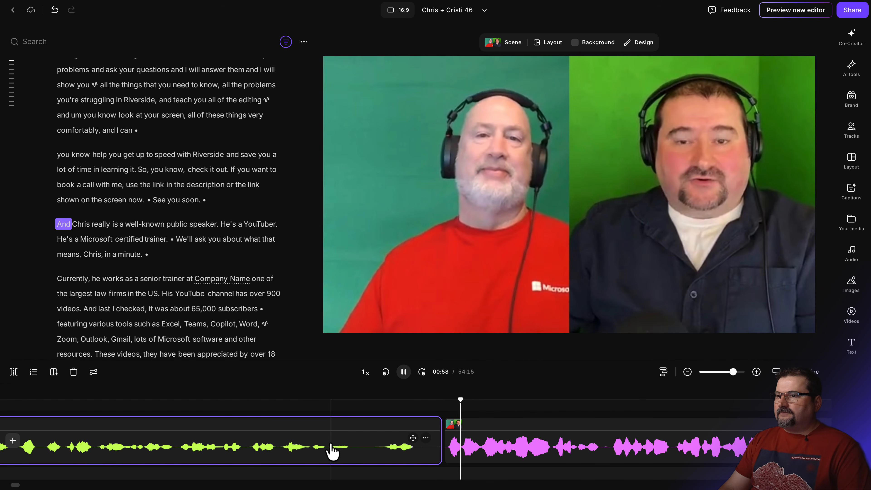
{"action": "key", "text": "space"}
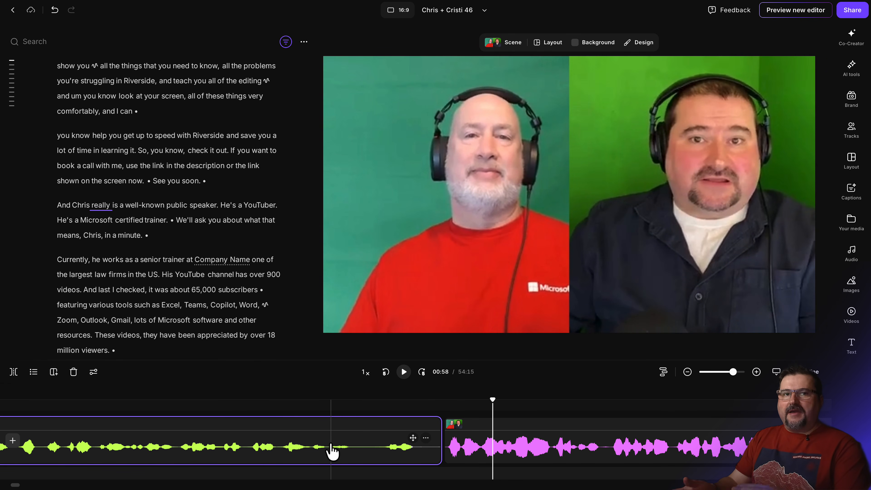
Step: Set the ad recording track's volume to 151% and enable Magic Audio for that track
{"action": "left_click", "coordinate": [300, 450]}
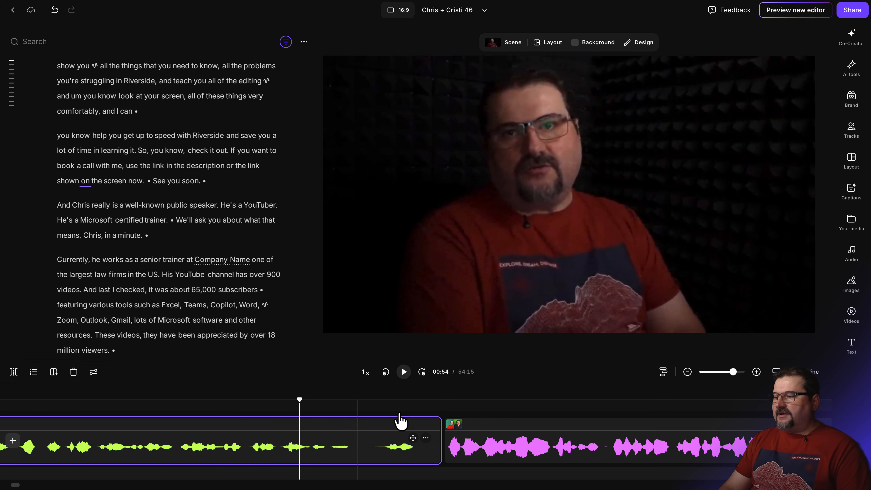
{"action": "left_click", "coordinate": [852, 139]}
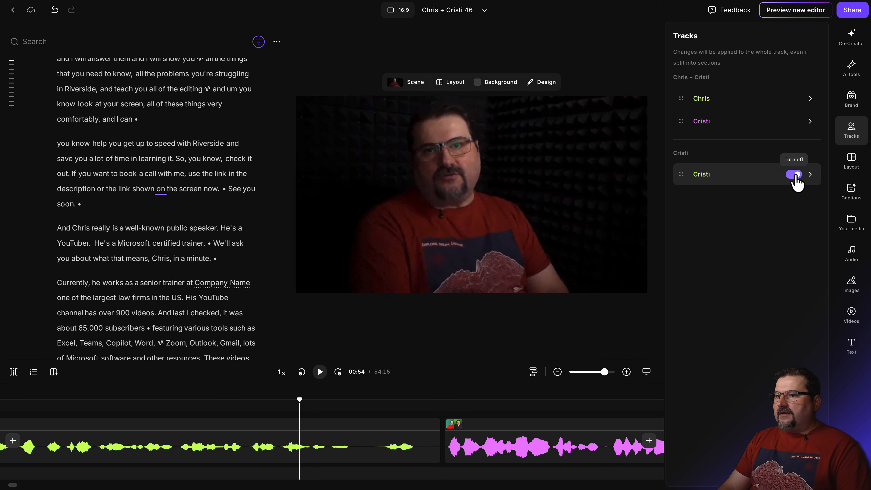
{"action": "left_click", "coordinate": [811, 174]}
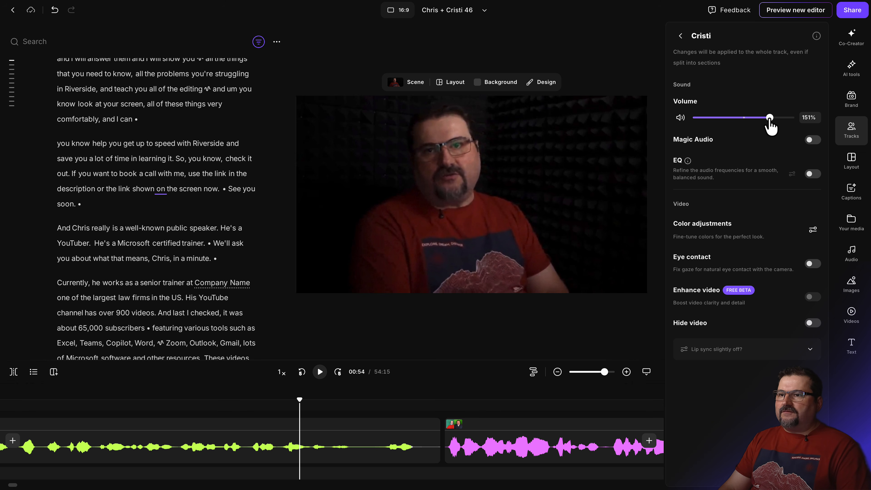
{"action": "left_click", "coordinate": [262, 455]}
{"action": "key", "text": "space"}
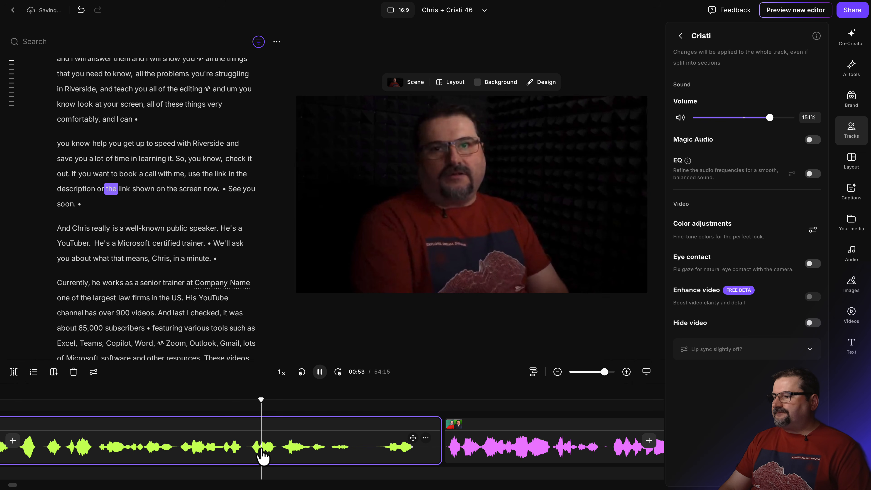
{"action": "key", "text": "space"}
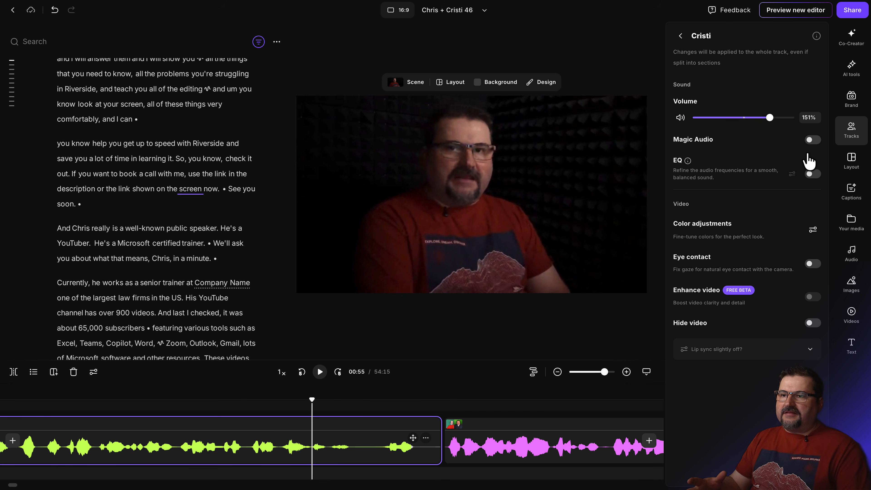
{"action": "left_click", "coordinate": [811, 141]}
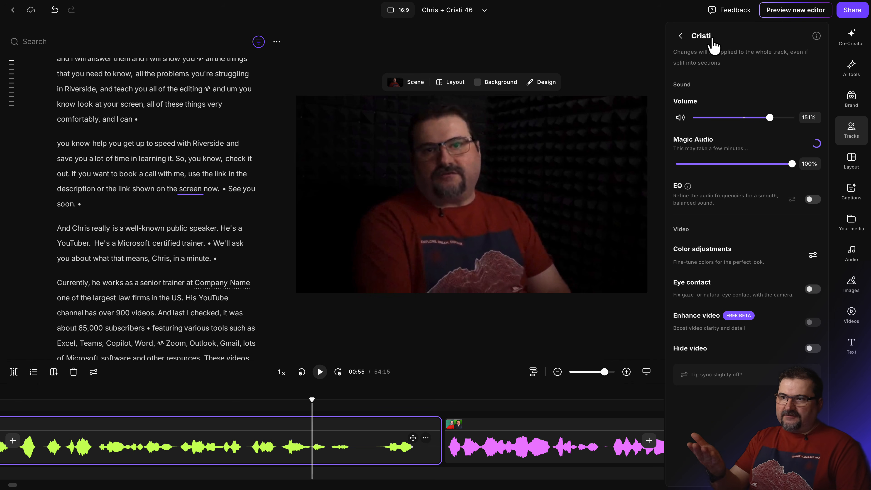
Step: Append "(ADVERT)" to the name of the ad recording's track
{"action": "left_click", "coordinate": [681, 36]}
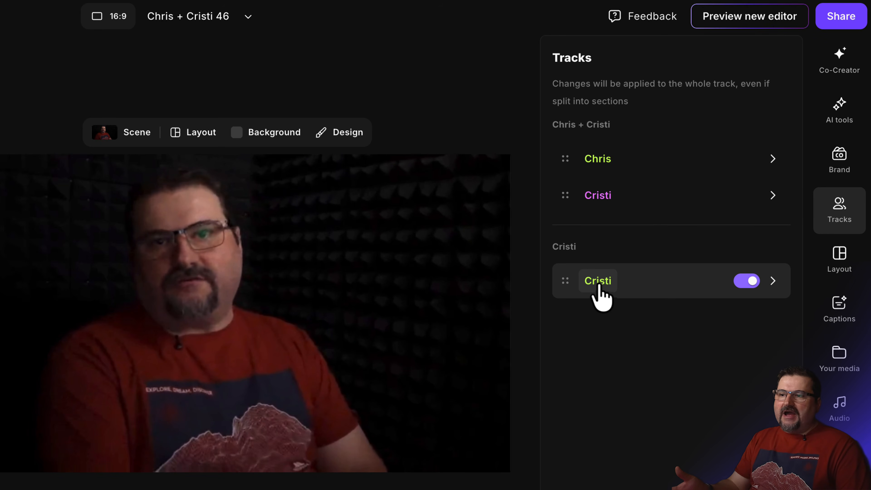
{"action": "left_click", "coordinate": [598, 285]}
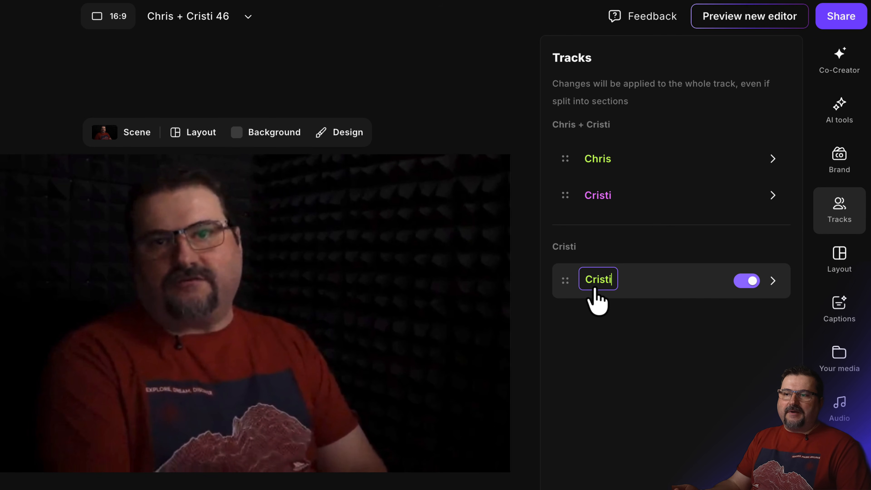
{"action": "type", "text": "(ADVERT)"}
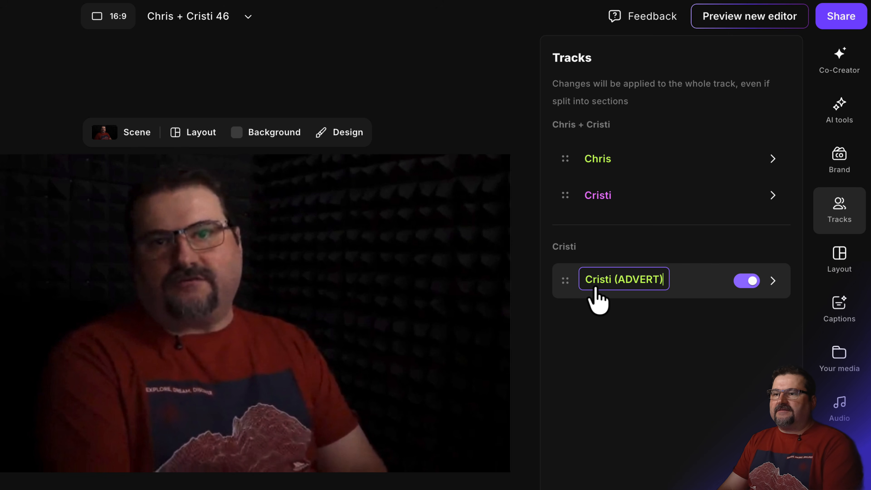
{"action": "key", "text": "Return"}
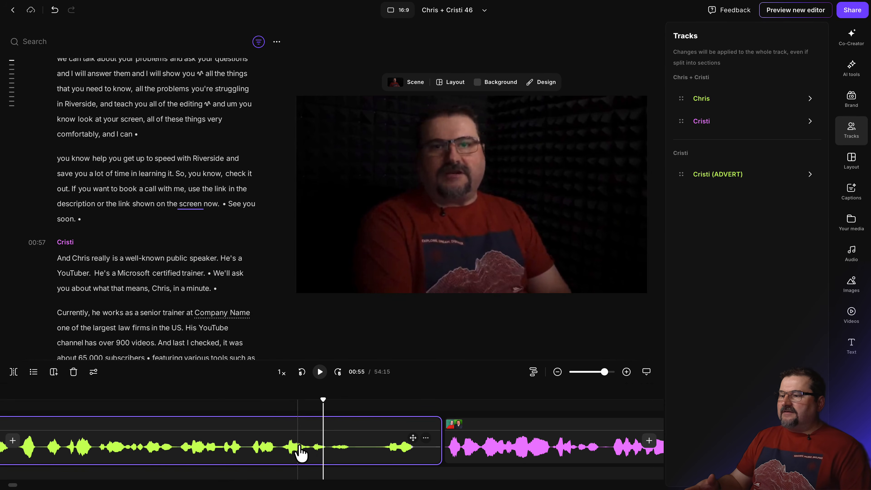
Step: Check the ad's speaker label in the transcript and view the whole ad clip on the timeline
{"action": "left_click", "coordinate": [299, 447]}
{"action": "mouse_move", "coordinate": [737, 187]}
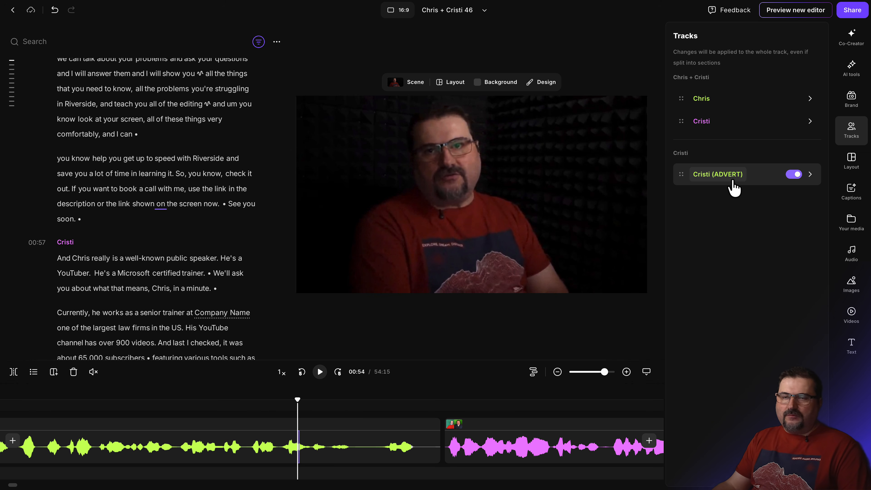
{"action": "scroll", "coordinate": [268, 196], "scroll_direction": "up", "scroll_amount": 4}
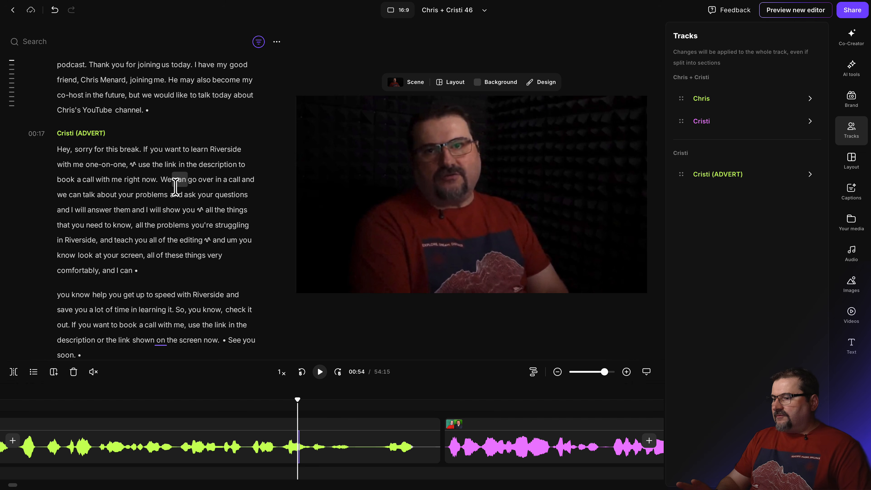
{"action": "scroll", "coordinate": [277, 453], "scroll_direction": "down", "scroll_amount": 3}
{"action": "scroll", "coordinate": [277, 453], "scroll_direction": "left", "scroll_amount": 10}
{"action": "scroll", "coordinate": [277, 454], "scroll_direction": "down", "scroll_amount": 3}
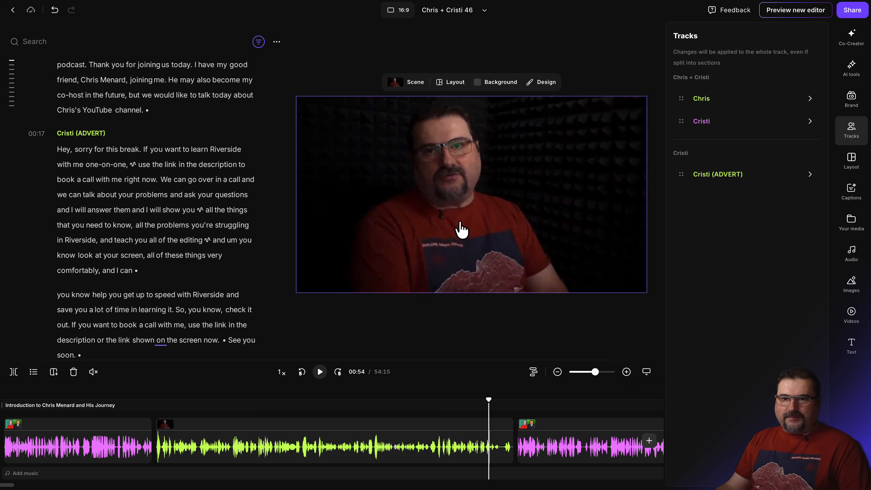
Step: Switch to the image viewer to examine Coaching AD.jpg, and return to the podcast editor
{"action": "key", "text": "super+Tab"}
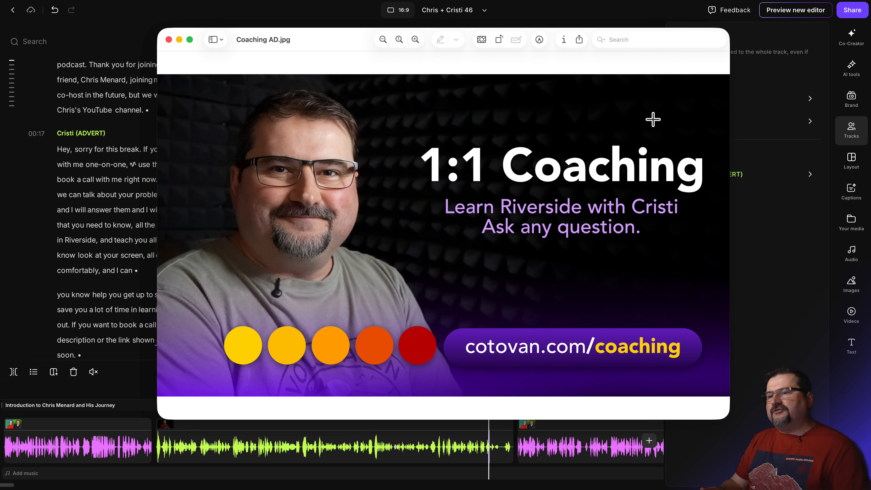
{"action": "left_click", "coordinate": [850, 49]}
{"action": "left_click", "coordinate": [850, 50]}
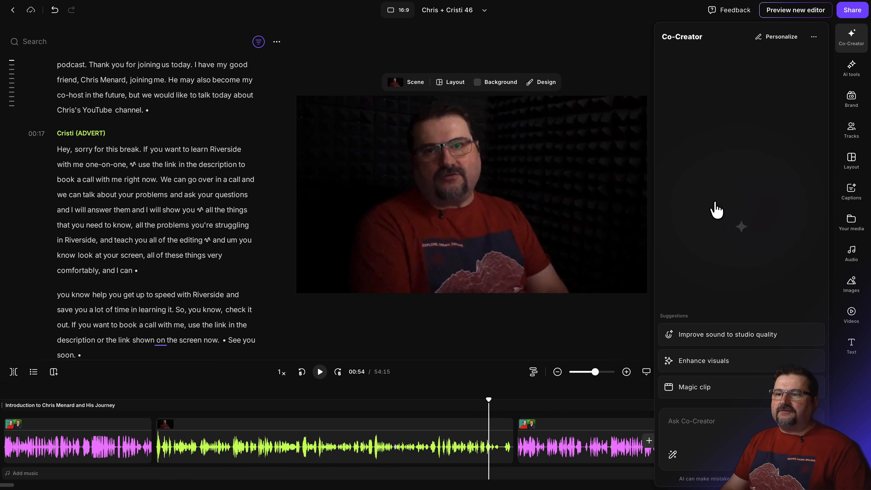
Step: Upload Coaching AD.jpg to the images in the media library
{"action": "left_click", "coordinate": [852, 227]}
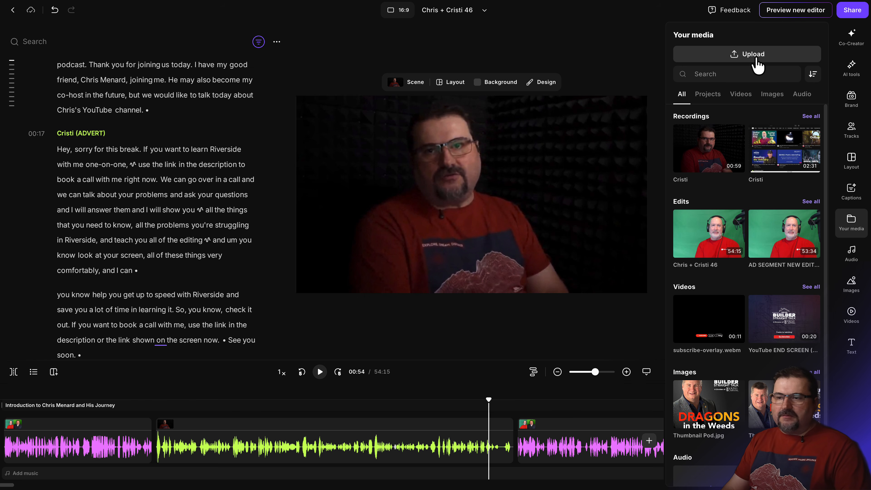
{"action": "left_click", "coordinate": [851, 292]}
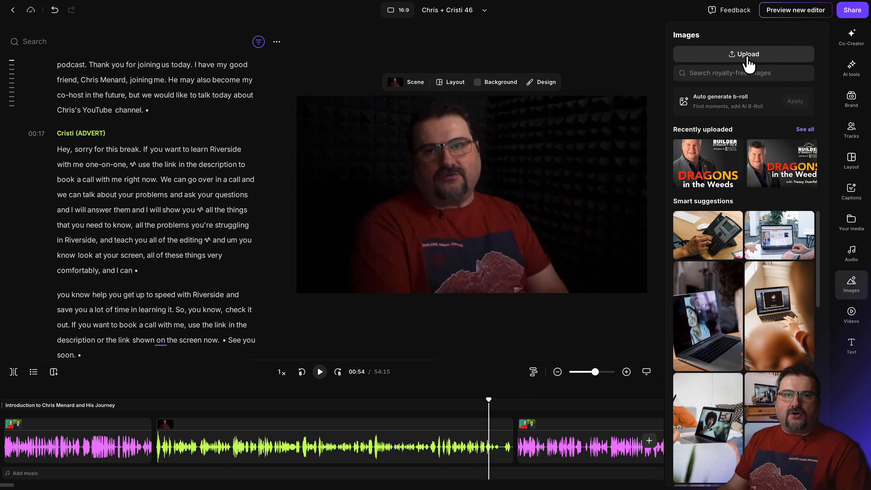
{"action": "left_click", "coordinate": [853, 227]}
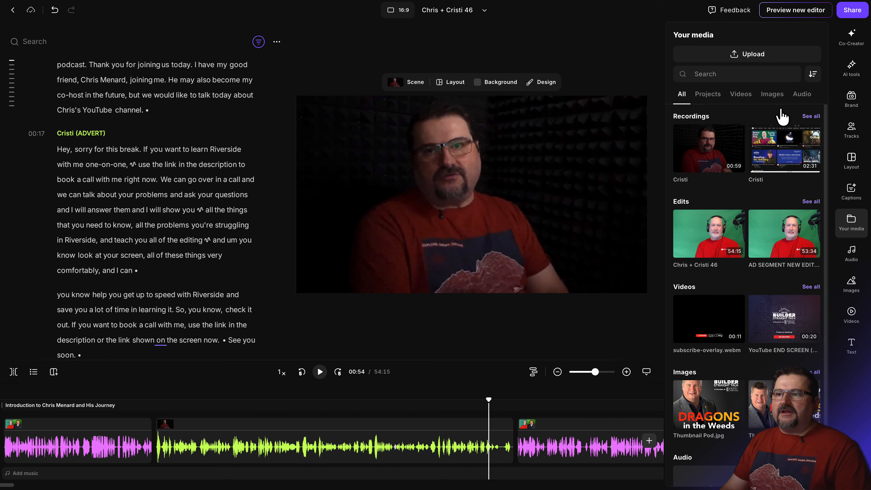
{"action": "left_click", "coordinate": [773, 98]}
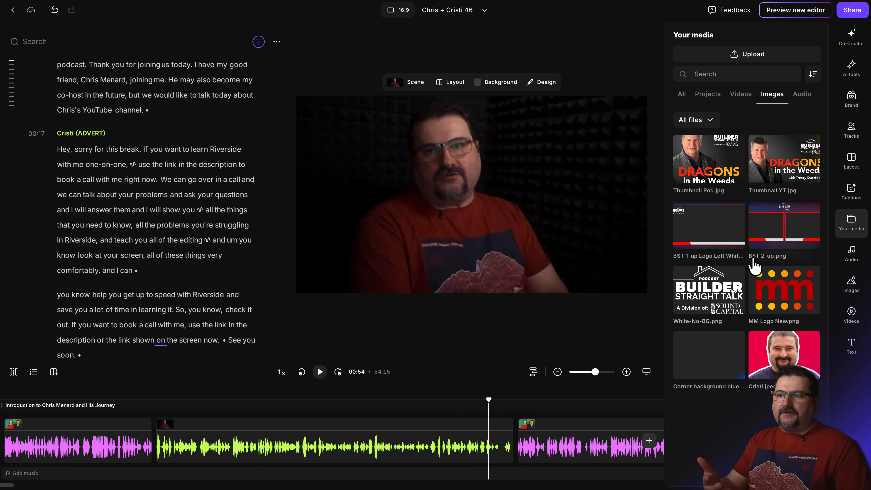
{"action": "left_click", "coordinate": [747, 56]}
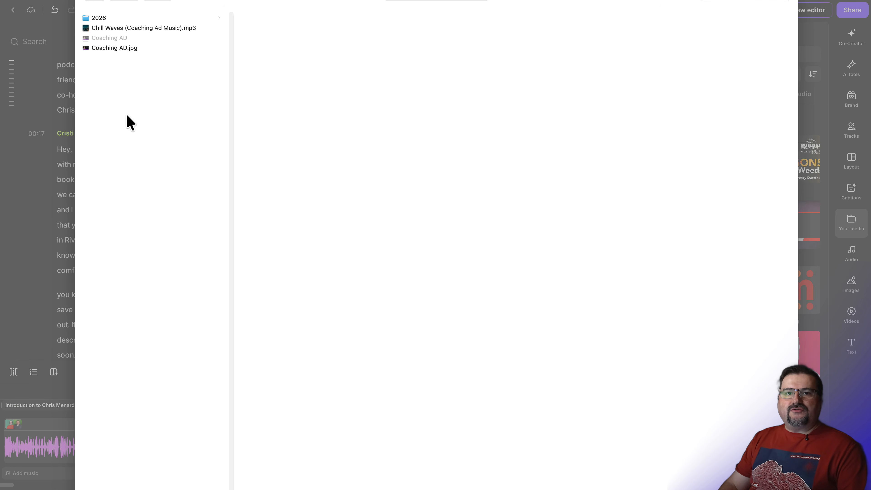
{"action": "left_click", "coordinate": [113, 49]}
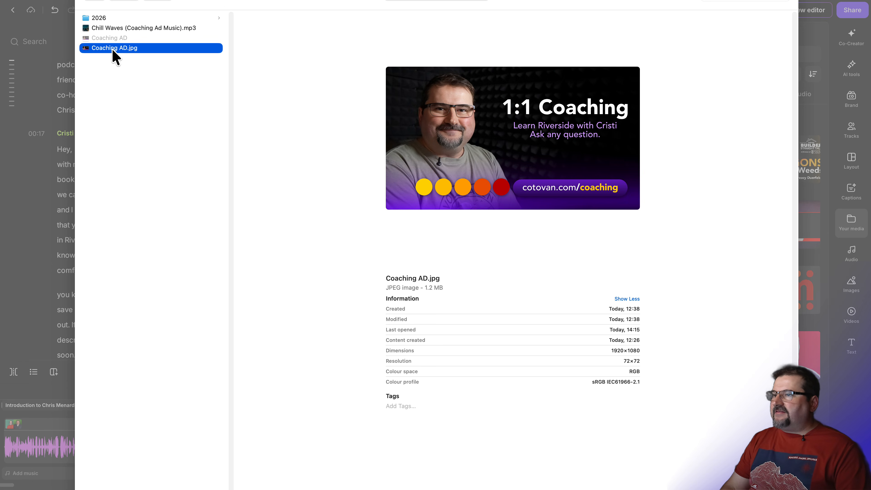
{"action": "left_click", "coordinate": [777, 486]}
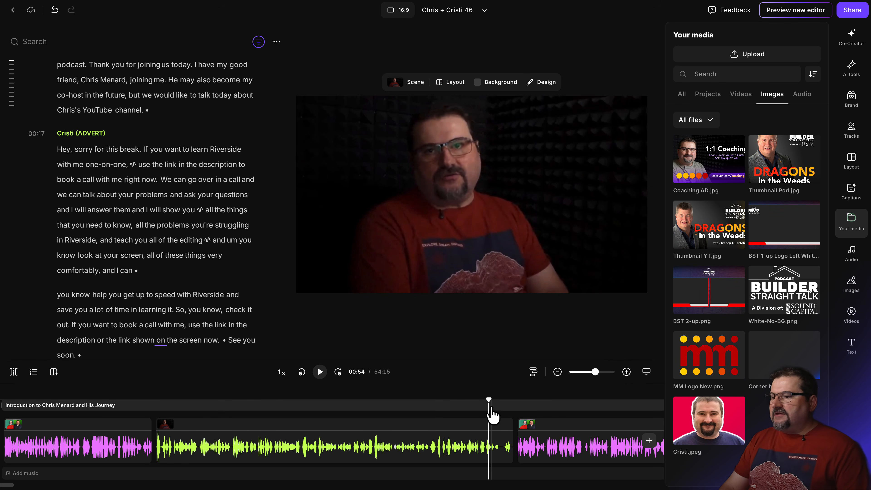
Step: Add Coaching AD.jpg to the timeline at 00:30 within the ad and enlarge it to fill the whole frame
{"action": "left_click_drag", "start_coordinate": [491, 405], "coordinate": [272, 403]}
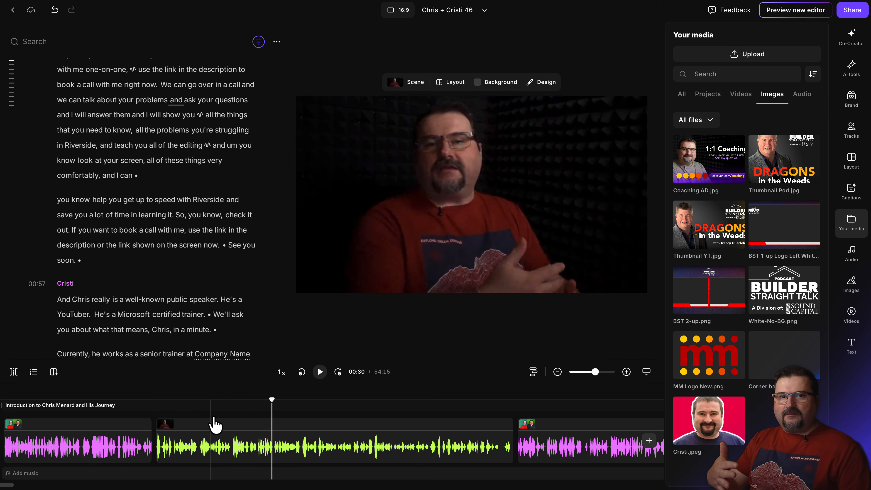
{"action": "left_click", "coordinate": [703, 159]}
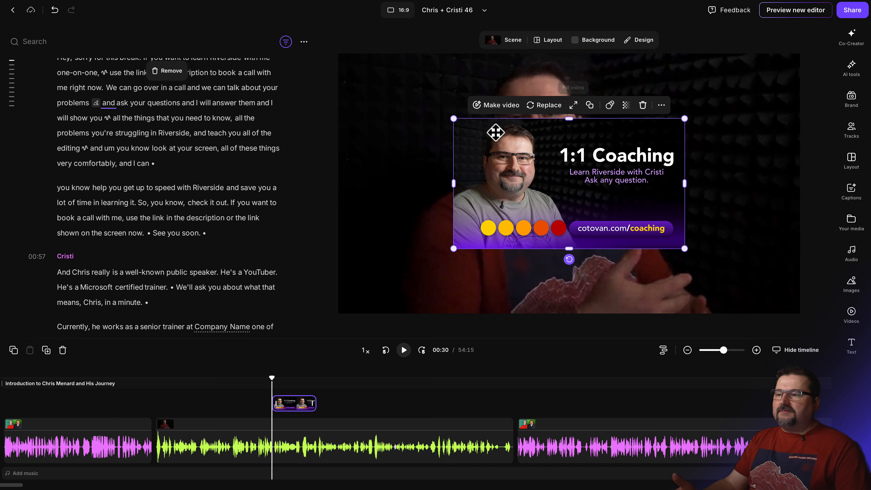
{"action": "left_click_drag", "start_coordinate": [453, 118], "coordinate": [375, 75]}
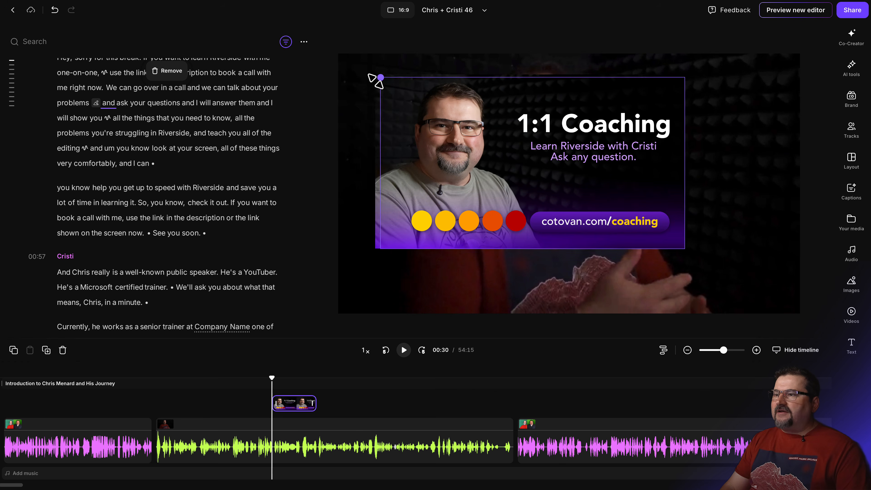
{"action": "left_click_drag", "start_coordinate": [684, 248], "coordinate": [758, 290]}
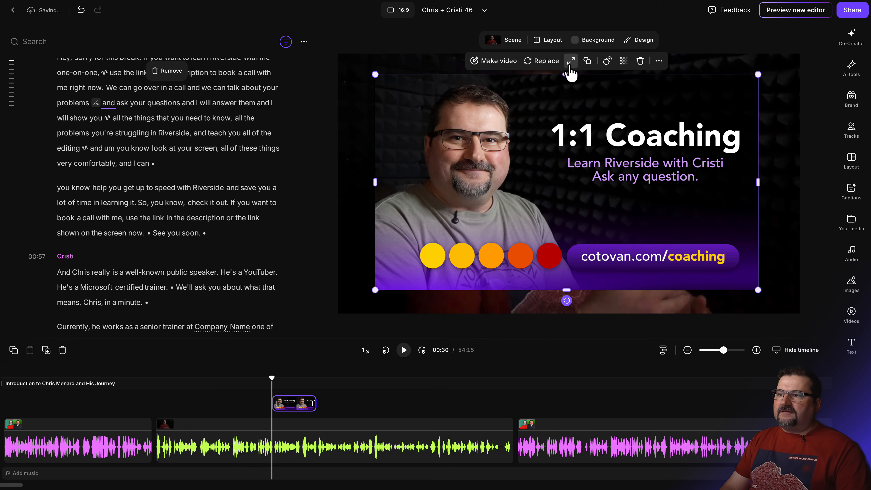
{"action": "left_click", "coordinate": [571, 62]}
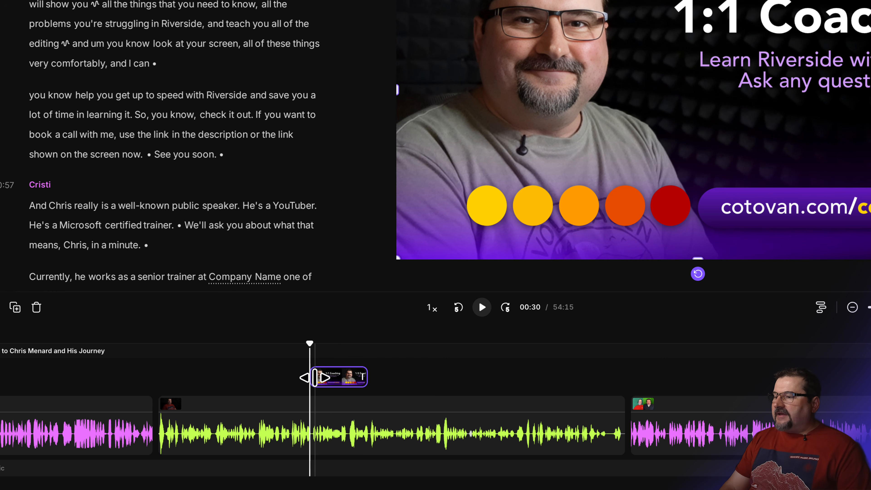
Step: Extend both ends of the coaching image on the timeline so that it covers the entire ad clip
{"action": "scroll", "coordinate": [325, 378], "scroll_direction": "up", "scroll_amount": 4}
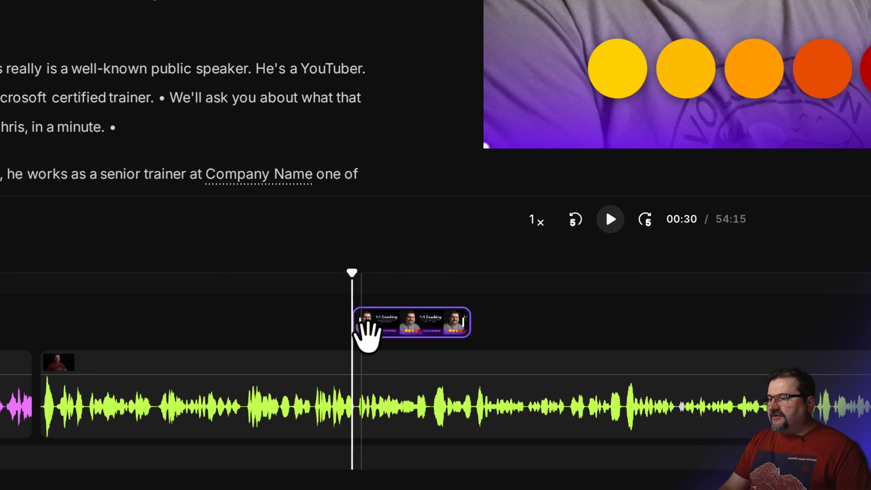
{"action": "left_click_drag", "start_coordinate": [326, 321], "coordinate": [45, 314]}
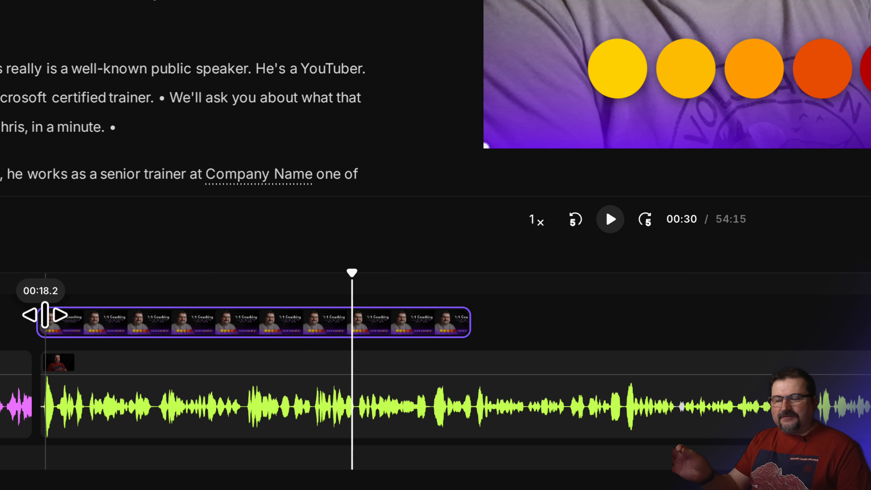
{"action": "left_click_drag", "start_coordinate": [45, 315], "coordinate": [44, 315]}
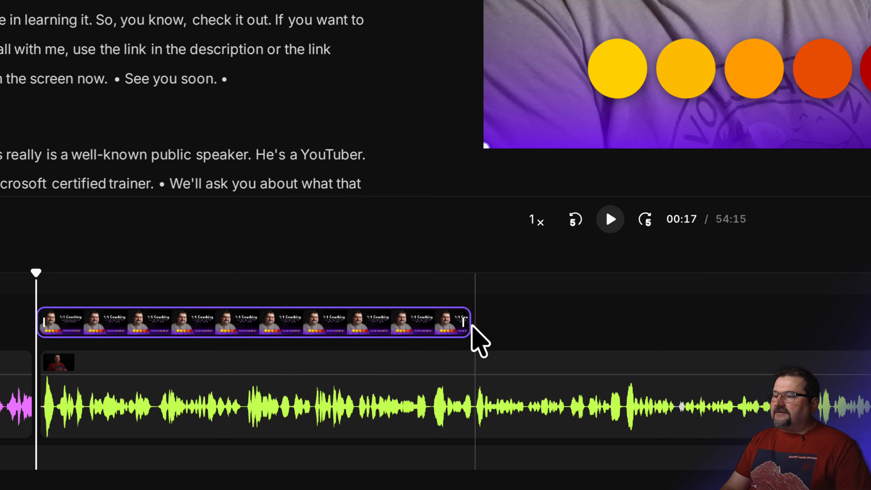
{"action": "left_click_drag", "start_coordinate": [465, 323], "coordinate": [870, 316]}
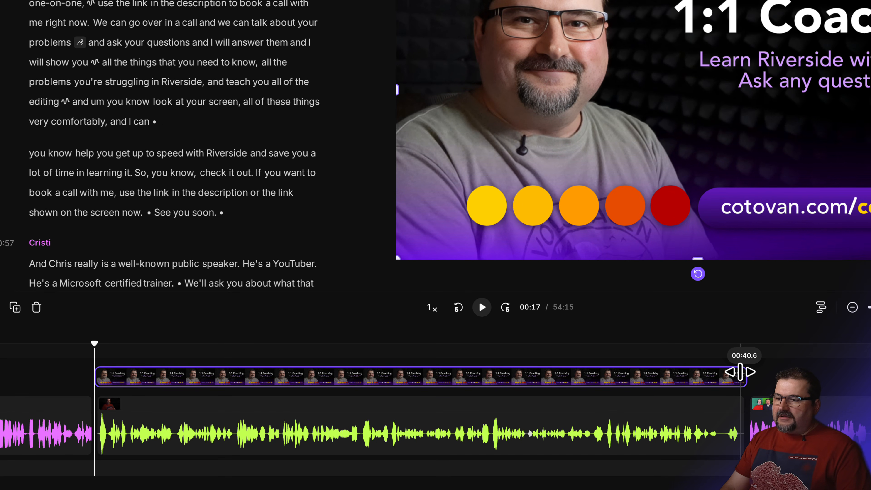
{"action": "left_click_drag", "start_coordinate": [740, 371], "coordinate": [741, 371]}
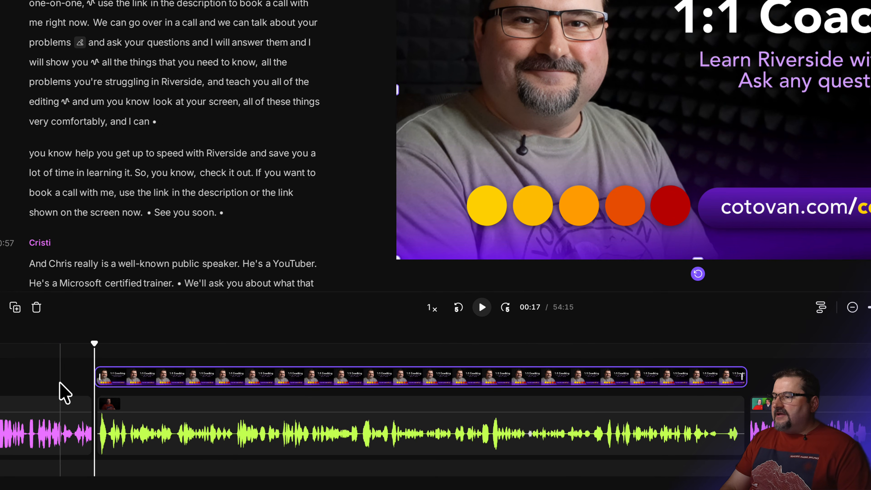
Step: Play the transition from the podcast into the ad, starting at 00:13
{"action": "left_click", "coordinate": [60, 392]}
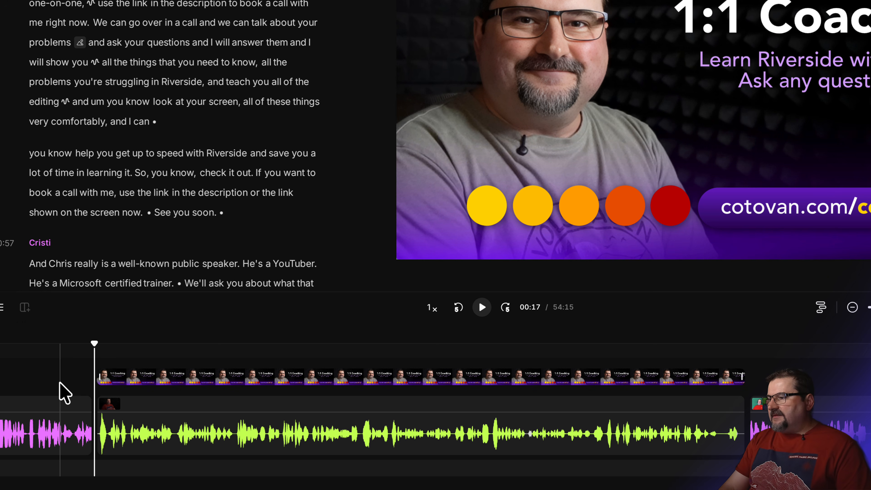
{"action": "left_click_drag", "start_coordinate": [96, 344], "coordinate": [43, 344]}
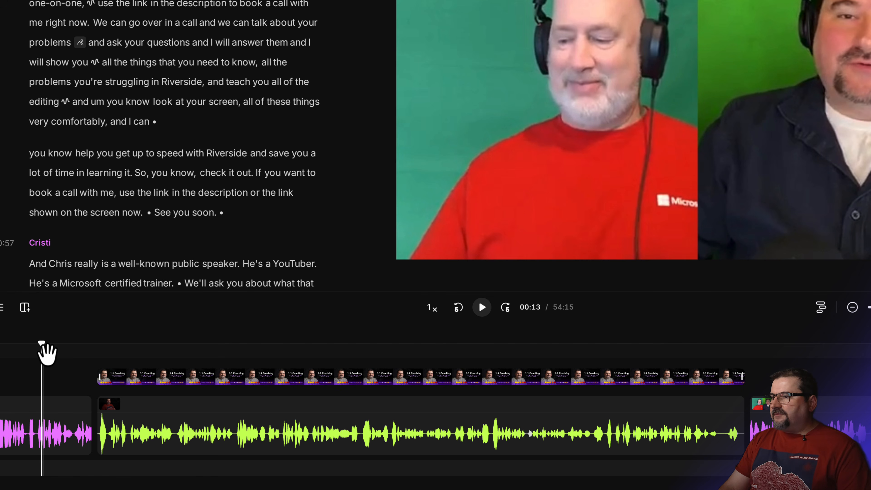
{"action": "key", "text": "space"}
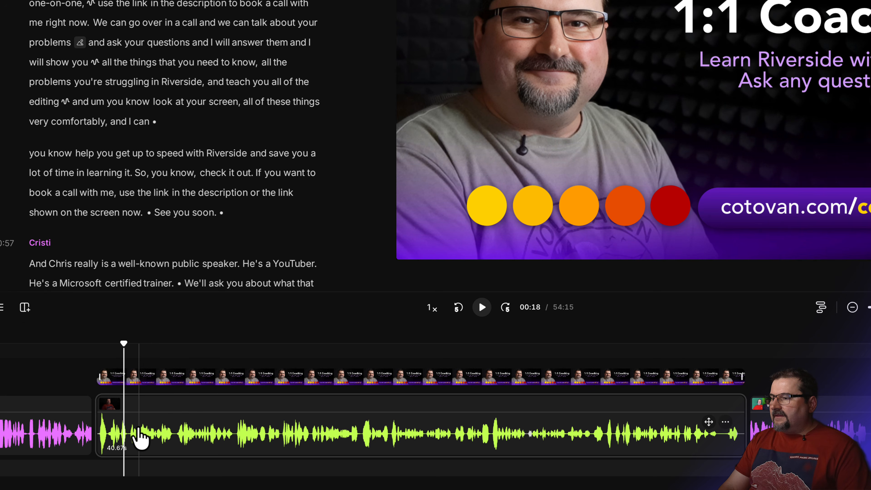
Step: Set the volume of the whole (ADVERT) track to 100%
{"action": "left_click", "coordinate": [139, 439]}
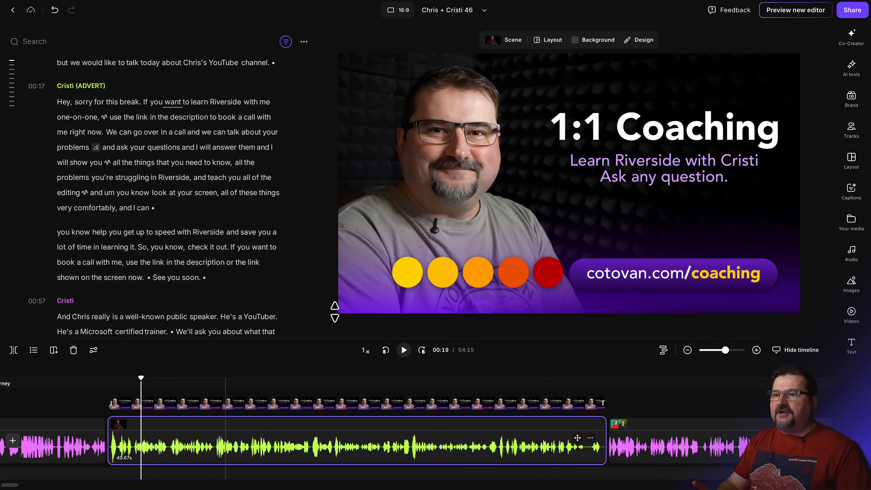
{"action": "left_click", "coordinate": [850, 133]}
{"action": "mouse_move", "coordinate": [714, 185]}
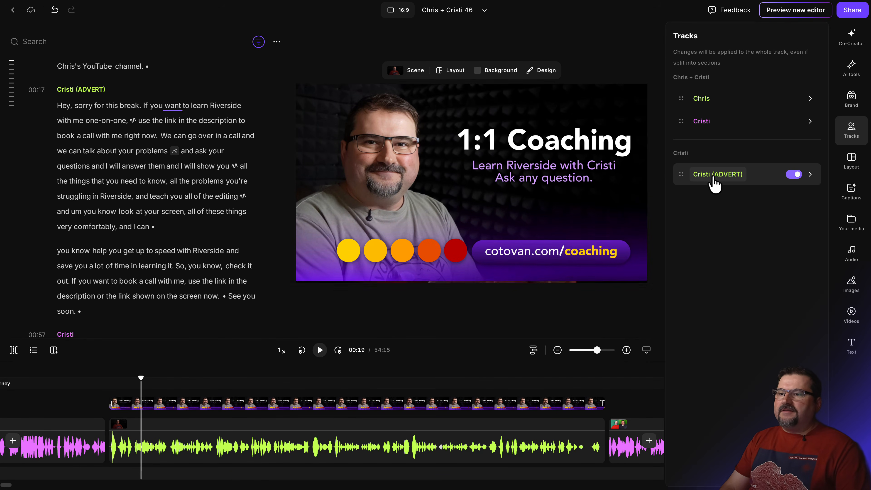
{"action": "left_click", "coordinate": [811, 175]}
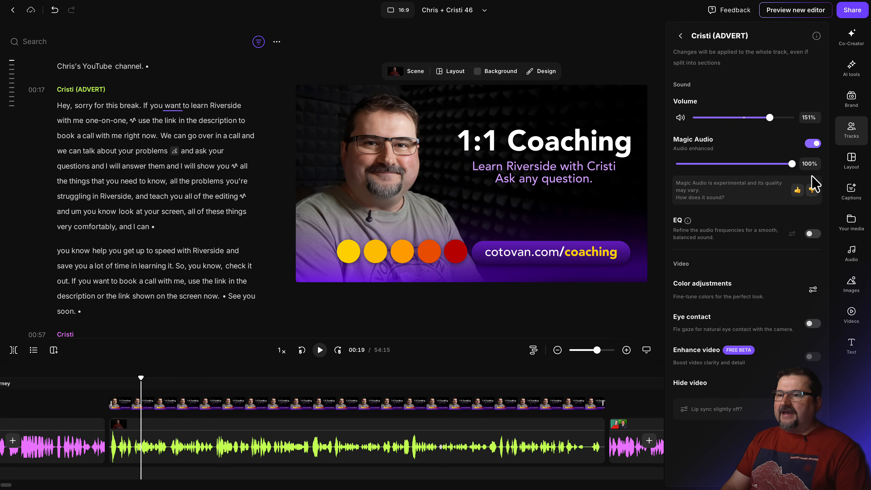
{"action": "left_click_drag", "start_coordinate": [770, 118], "coordinate": [754, 120]}
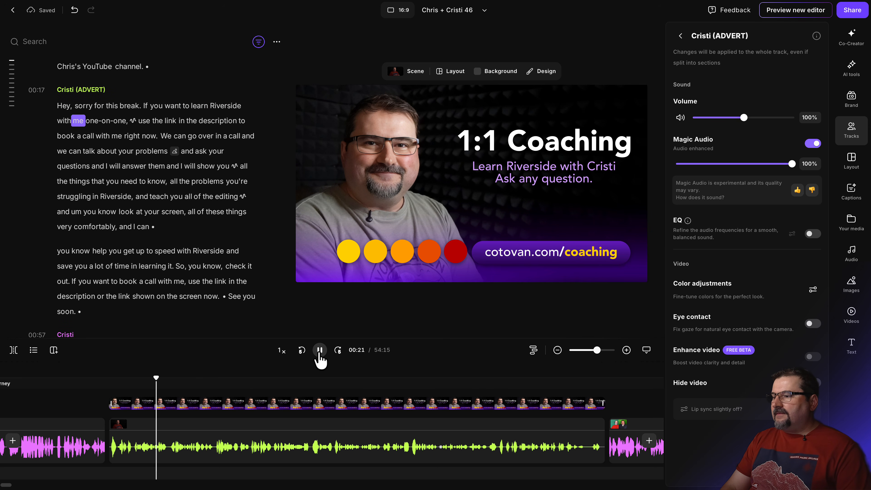
Step: Play the lead-in to the ad from 00:15 to compare its loudness with the podcast
{"action": "left_click", "coordinate": [319, 355]}
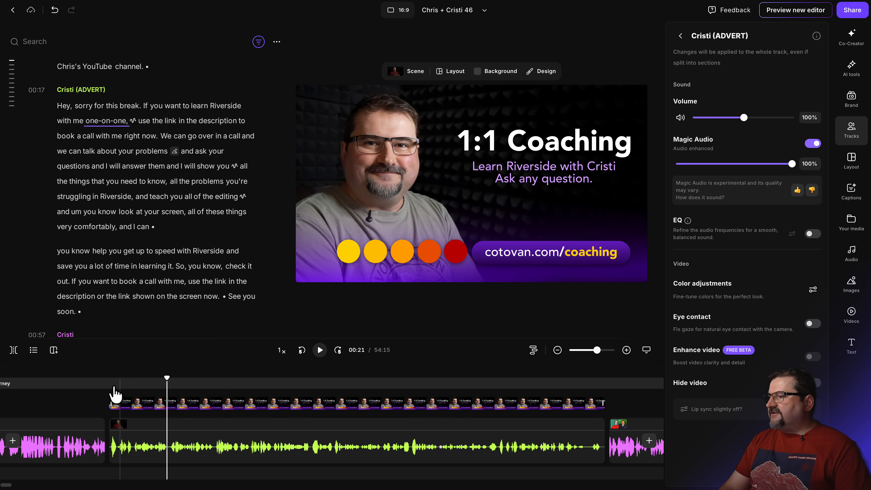
{"action": "left_click", "coordinate": [94, 383]}
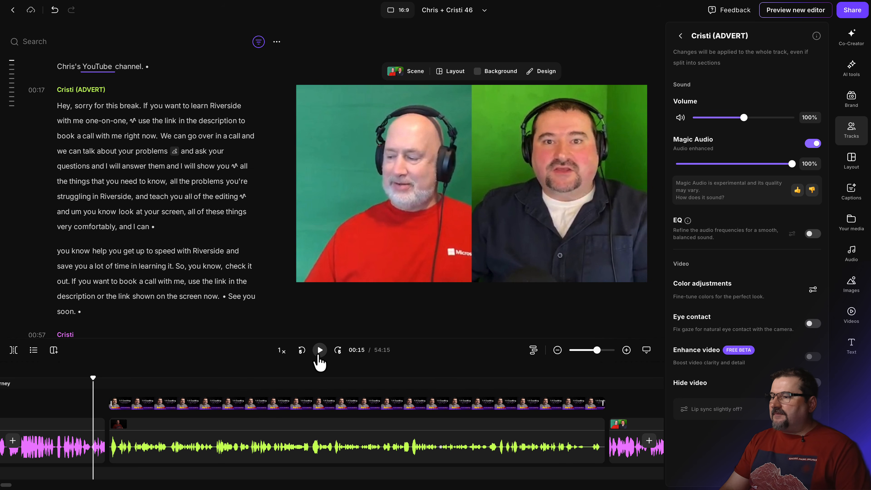
{"action": "left_click", "coordinate": [321, 356]}
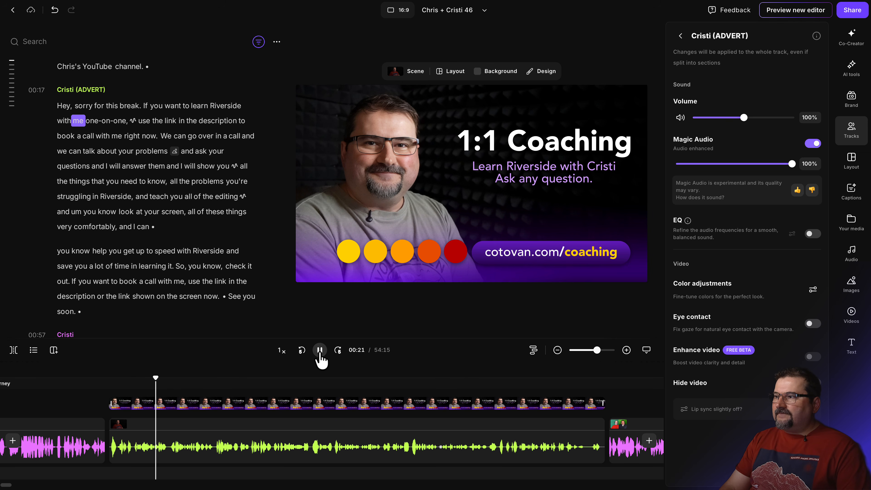
{"action": "left_click", "coordinate": [321, 356]}
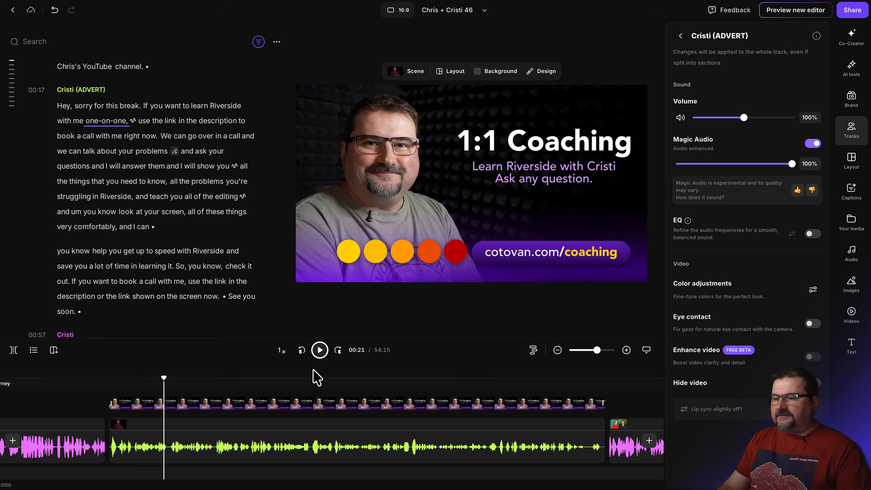
Step: Play the end of the ad and the transition back into the podcast
{"action": "left_click", "coordinate": [576, 388]}
{"action": "key", "text": "space"}
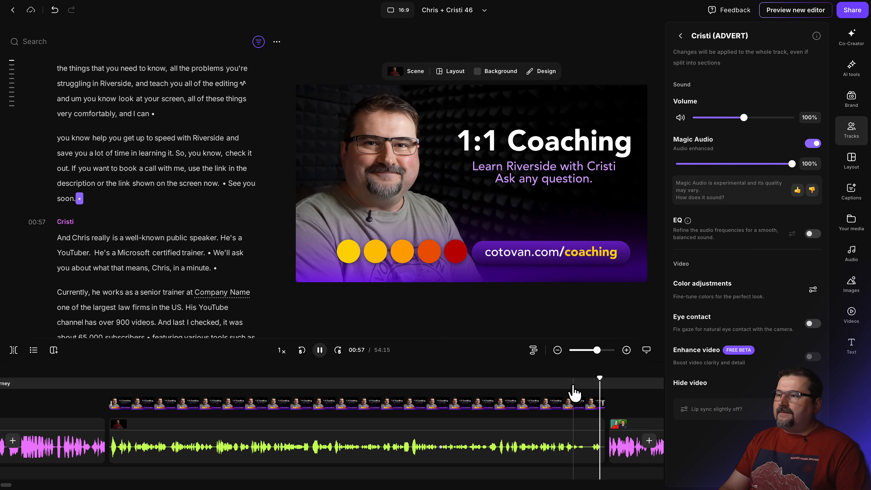
{"action": "key", "text": "space"}
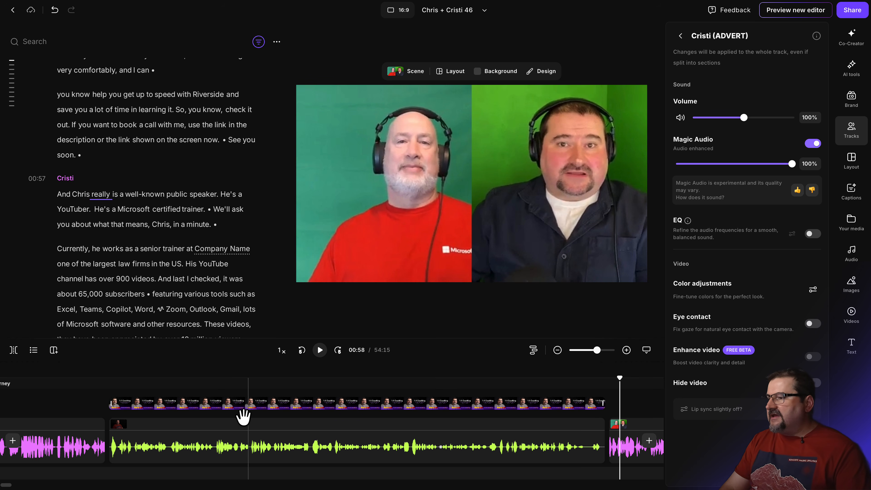
Step: Place the playhead at 00:14, just before the ad, and upload Chill Waves (Coaching Ad Music).mp3 to the audio media
{"action": "left_click", "coordinate": [129, 389]}
{"action": "left_click_drag", "start_coordinate": [130, 381], "coordinate": [81, 383]}
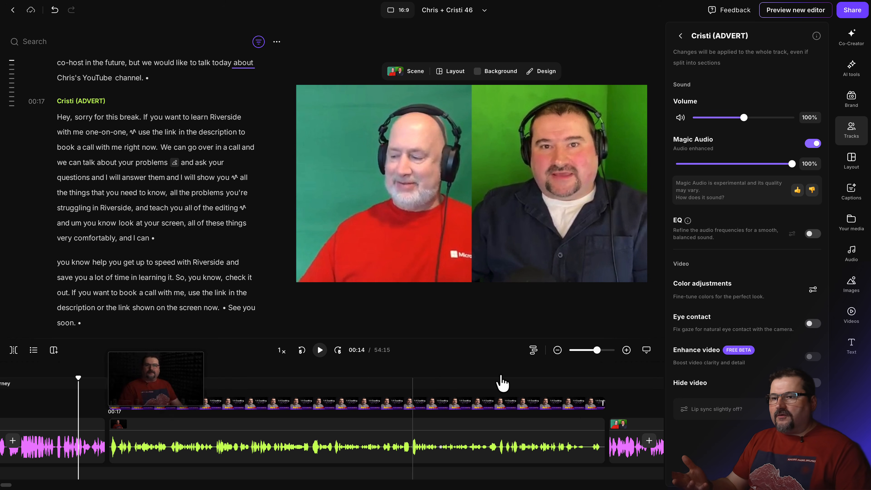
{"action": "left_click", "coordinate": [853, 256]}
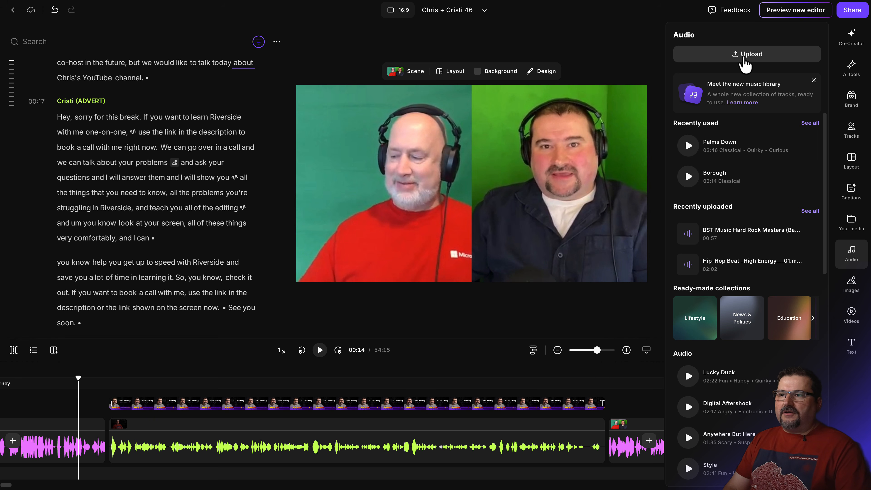
{"action": "left_click", "coordinate": [745, 58]}
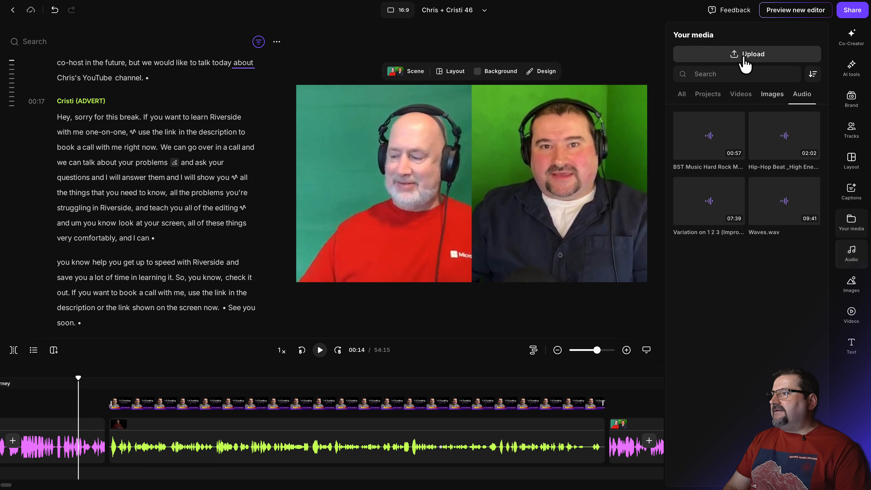
{"action": "left_click", "coordinate": [744, 62]}
{"action": "left_click", "coordinate": [112, 30]}
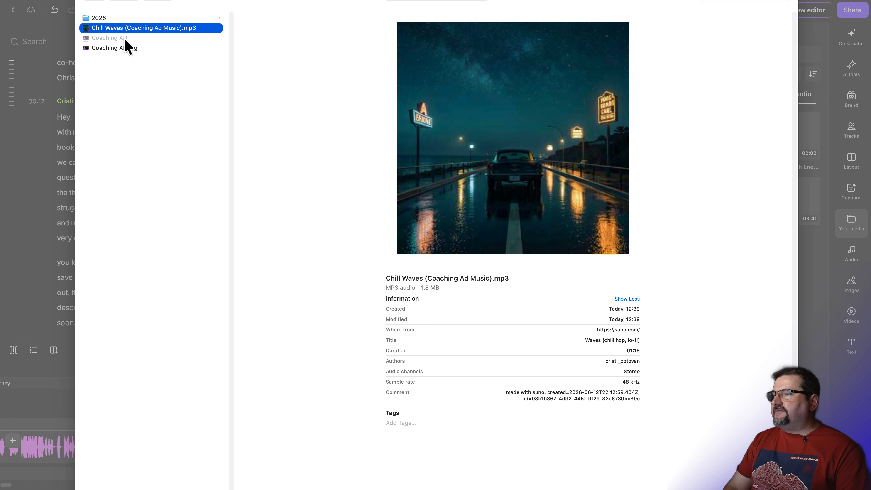
{"action": "key", "text": "Return"}
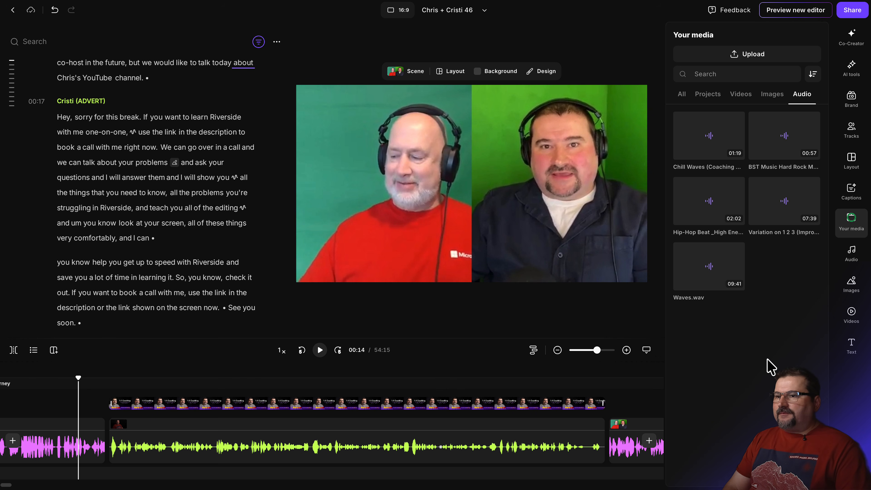
Step: Add the Chill Waves music to the timeline at the playhead and give it a 5s fade-in and 5s fade-out
{"action": "left_click", "coordinate": [707, 145]}
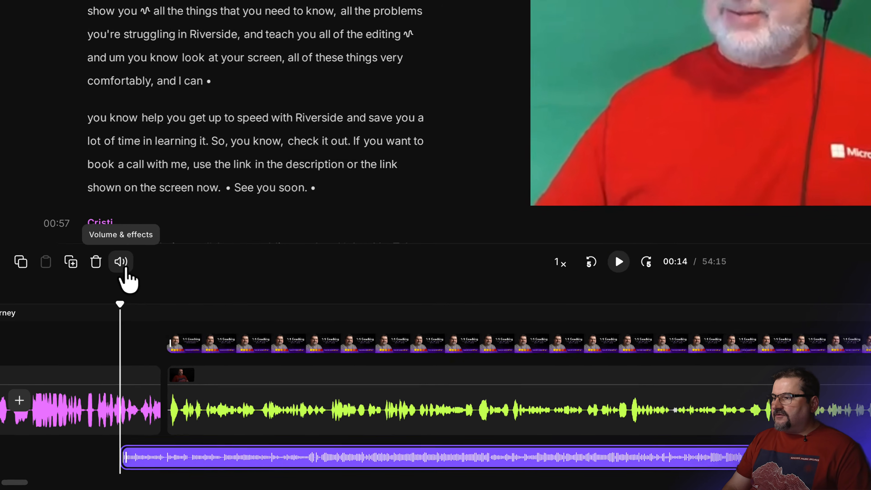
{"action": "left_click", "coordinate": [129, 246]}
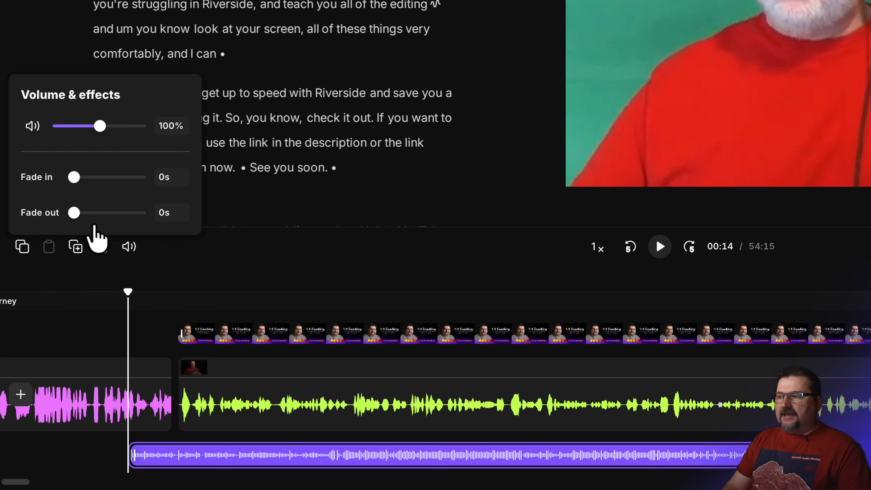
{"action": "left_click_drag", "start_coordinate": [74, 178], "coordinate": [150, 180]}
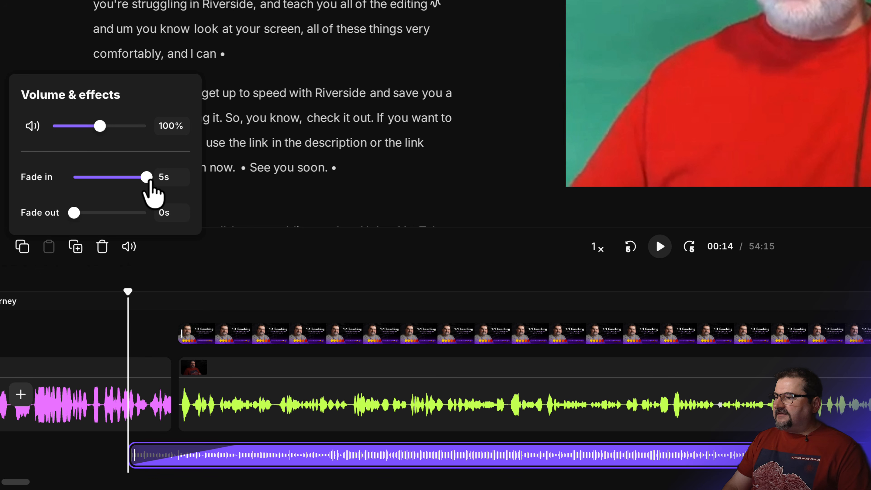
{"action": "left_click_drag", "start_coordinate": [80, 214], "coordinate": [146, 213]}
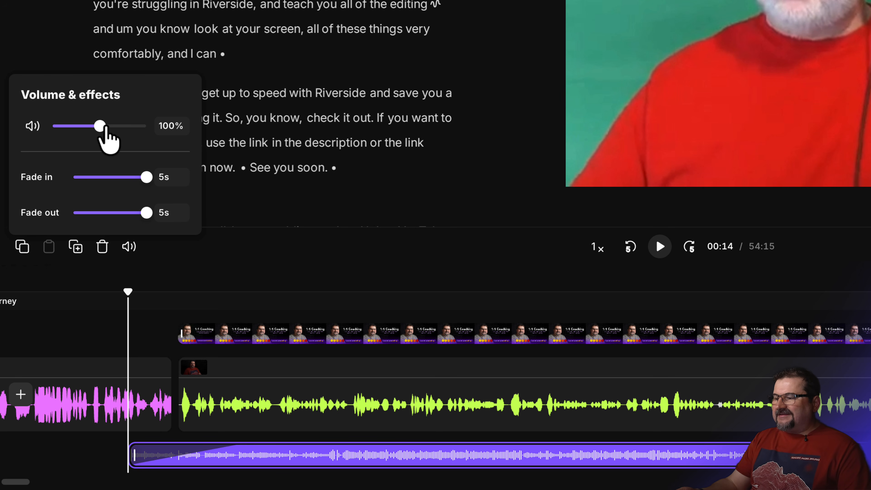
{"action": "left_click", "coordinate": [233, 285]}
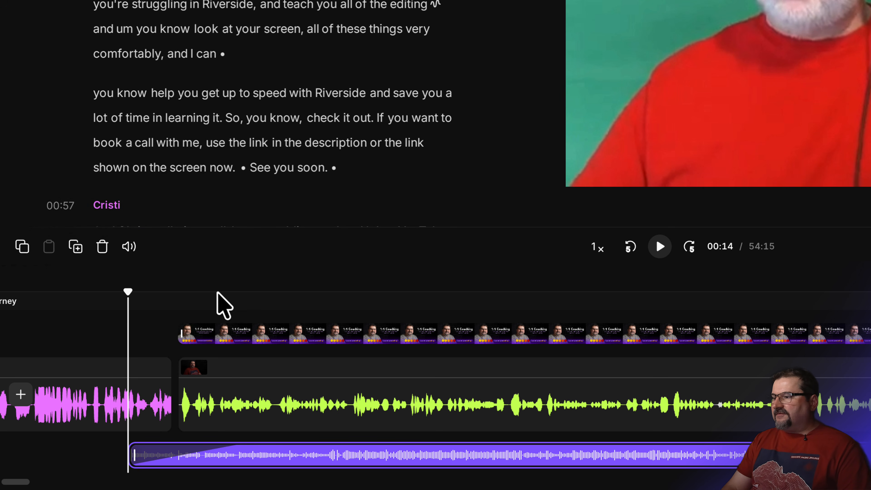
Step: Play the start of the background music from 00:14 into the ad to check its level
{"action": "left_click", "coordinate": [659, 247]}
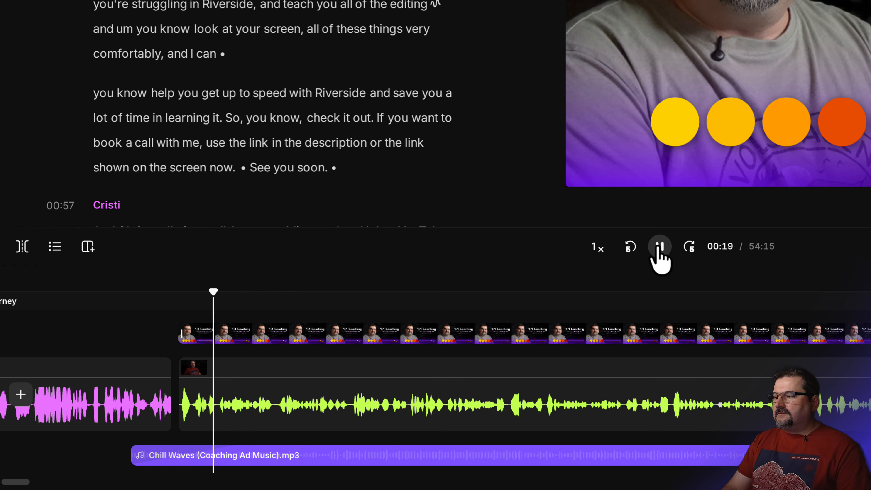
{"action": "left_click", "coordinate": [660, 248]}
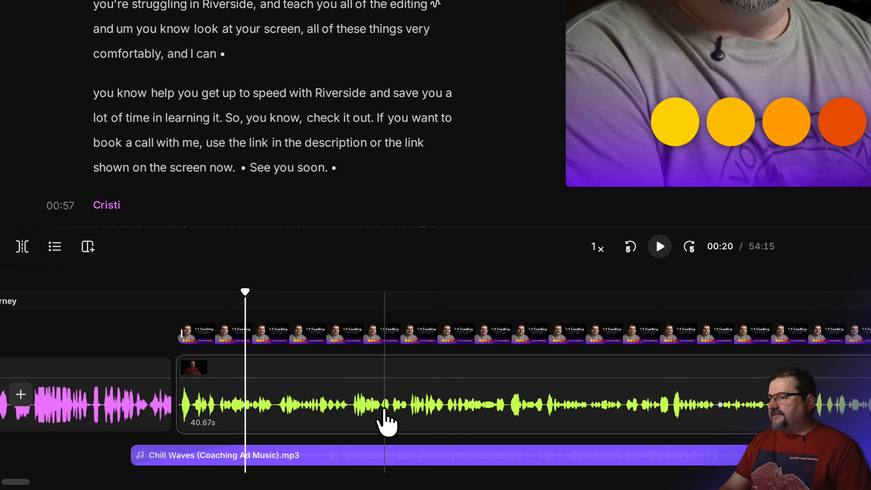
Step: Lower the volume of the Chill Waves background music to 49%
{"action": "left_click", "coordinate": [278, 460]}
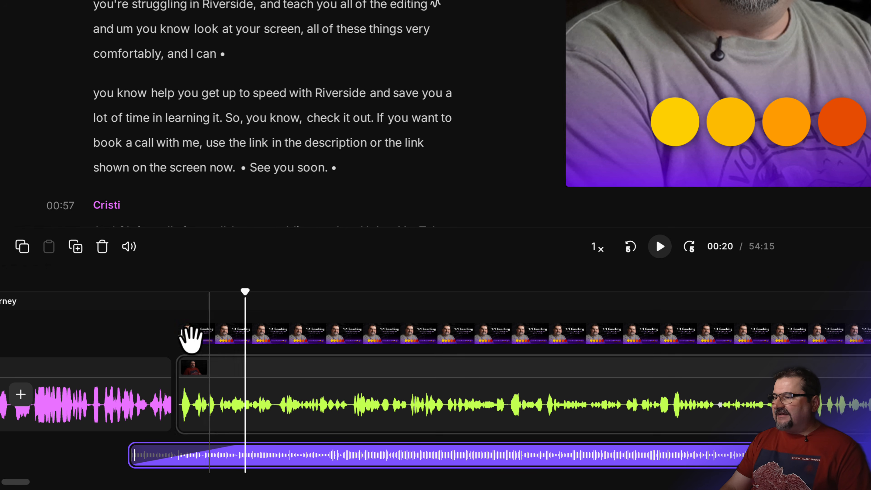
{"action": "left_click", "coordinate": [129, 248]}
{"action": "left_click_drag", "start_coordinate": [100, 126], "coordinate": [77, 125]}
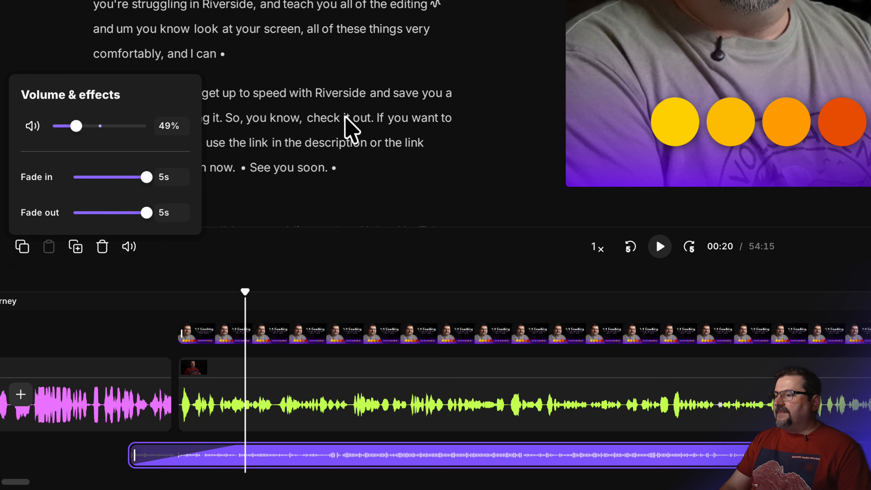
Step: Play the ad from 00:20 to check the music level under the voice
{"action": "left_click", "coordinate": [657, 254]}
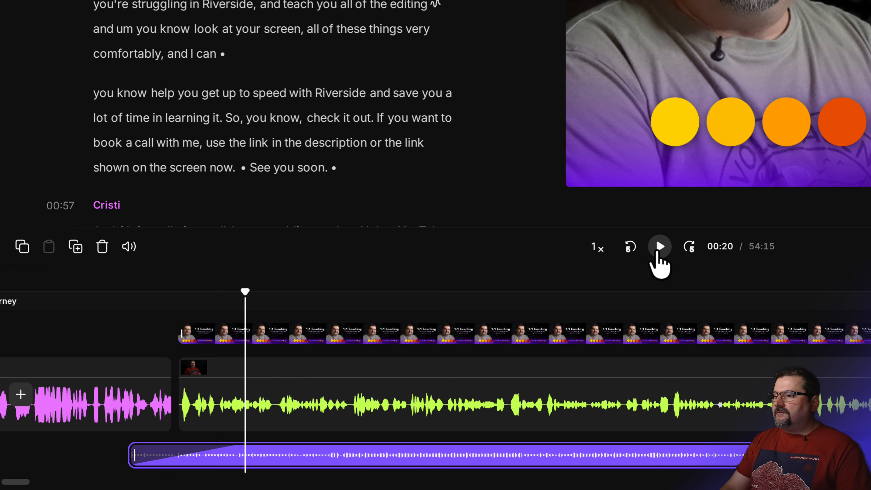
{"action": "left_click", "coordinate": [659, 247]}
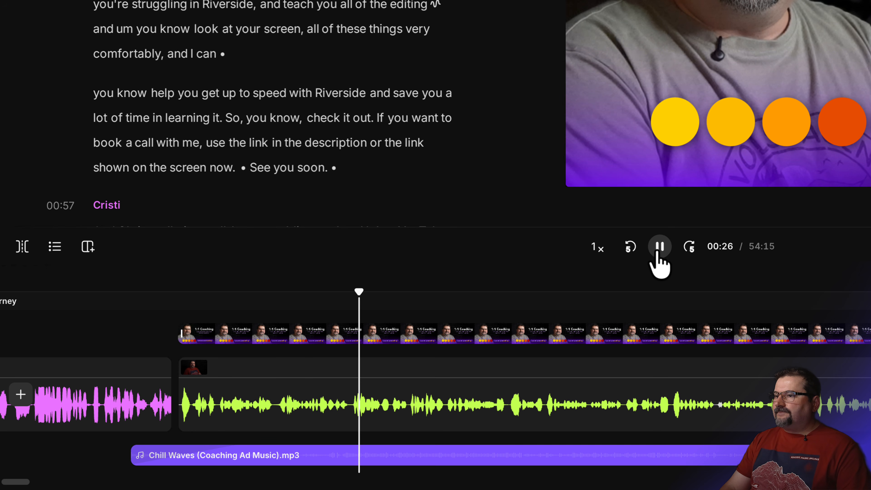
{"action": "left_click", "coordinate": [658, 253]}
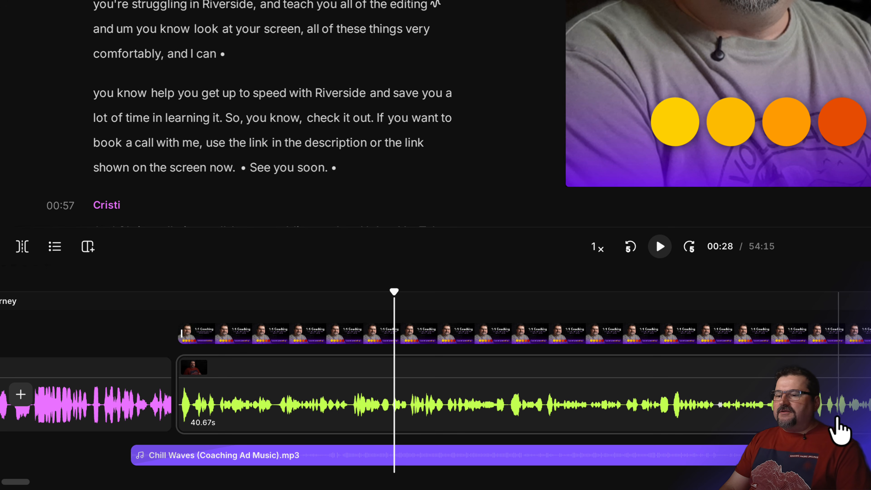
Step: Move the music clip to the timeline start, trim its beginning to 00:35, and reposition it to start with the ad and overrun its end slightly
{"action": "scroll", "coordinate": [833, 434], "scroll_direction": "down", "scroll_amount": 6}
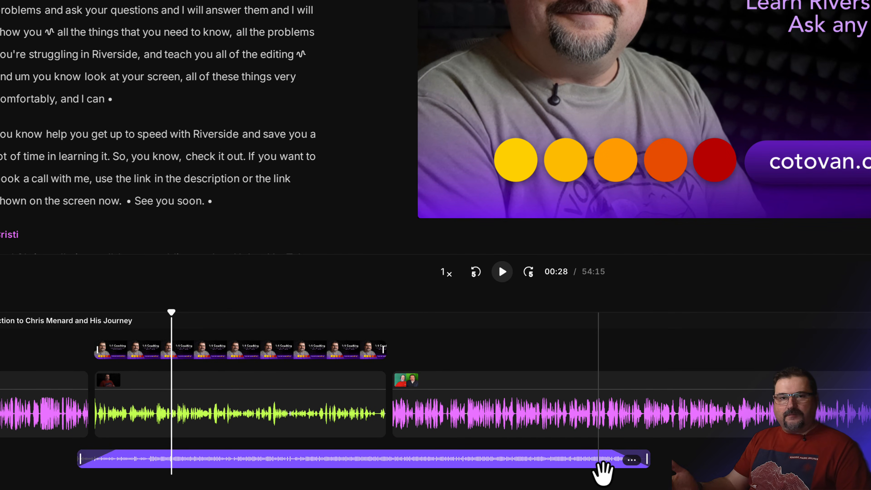
{"action": "left_click_drag", "start_coordinate": [603, 472], "coordinate": [394, 472]}
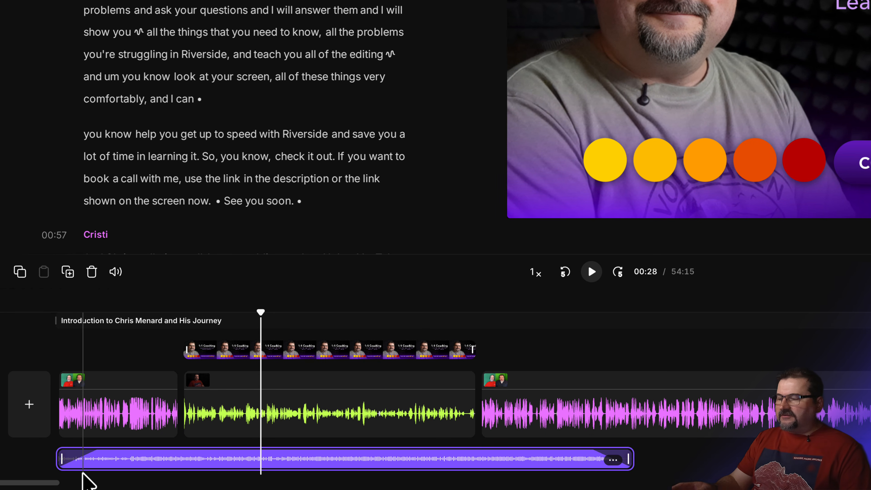
{"action": "left_click_drag", "start_coordinate": [60, 461], "coordinate": [318, 463]}
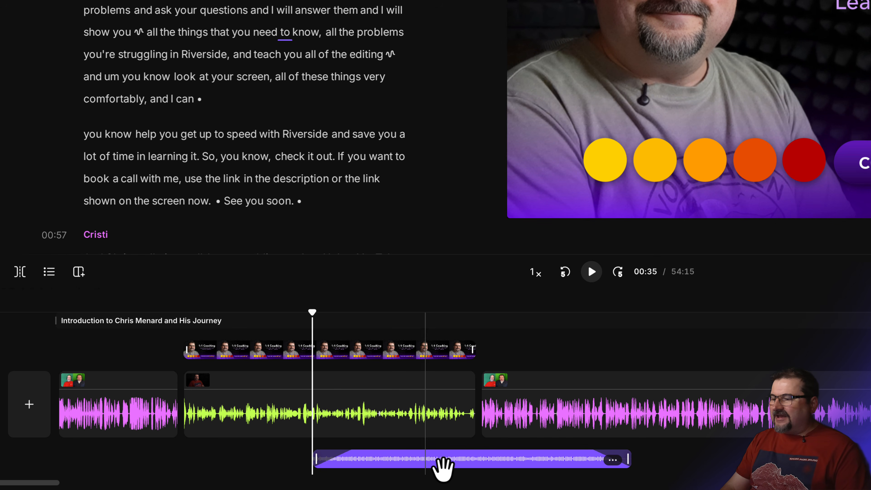
{"action": "left_click_drag", "start_coordinate": [467, 470], "coordinate": [344, 469]}
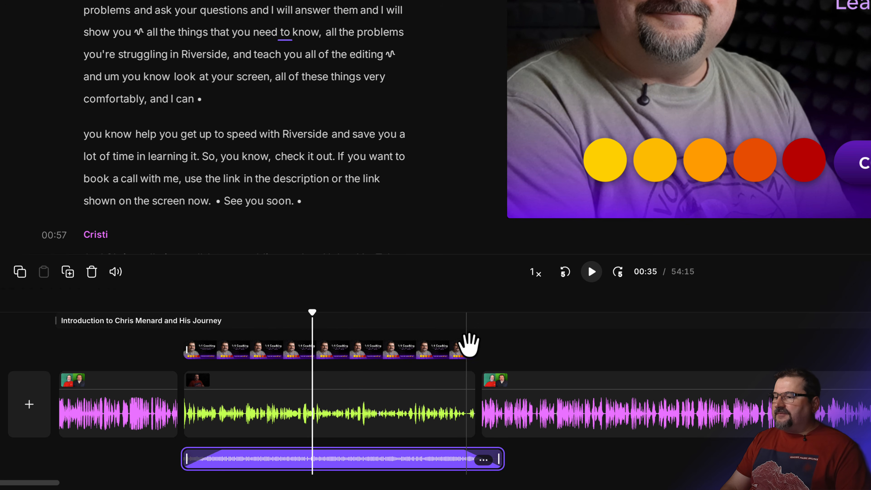
Step: Play the last seconds of the ad into the podcast to check how the music fades out
{"action": "left_click", "coordinate": [459, 333]}
{"action": "key", "text": "space"}
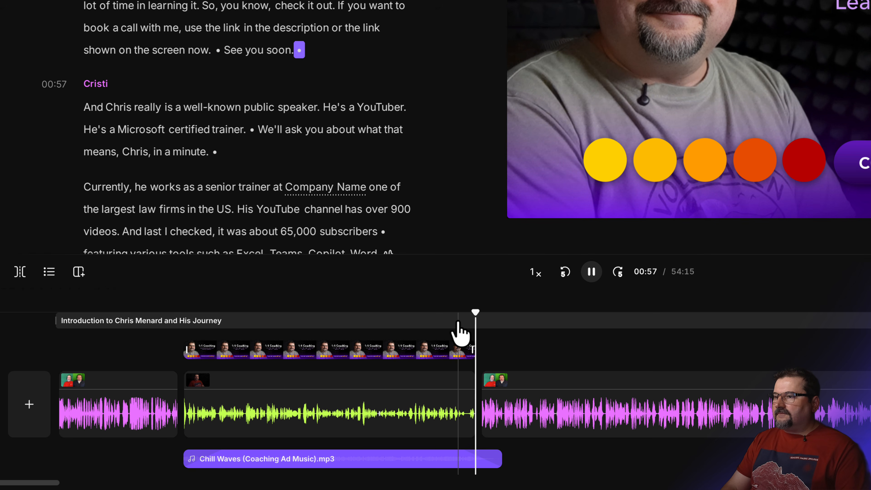
{"action": "key", "text": "space"}
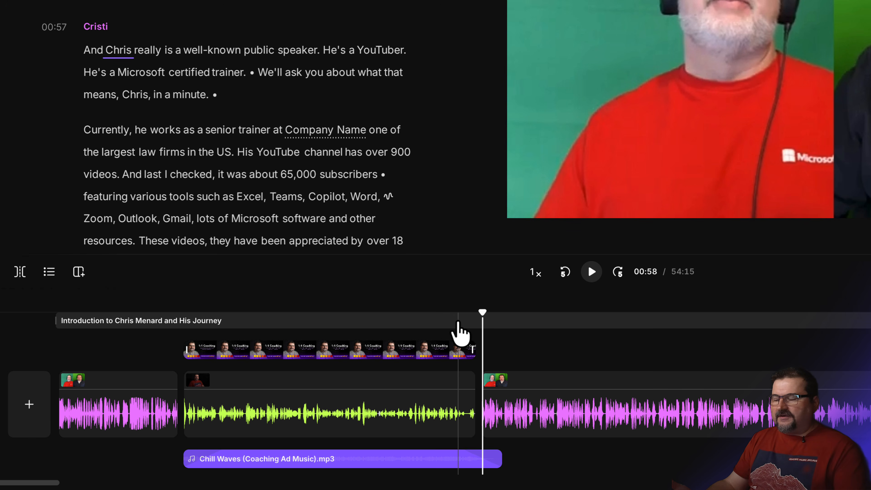
Step: Extend the start of the coaching image slightly ahead of the ad and place the playhead at 00:13
{"action": "mouse_move", "coordinate": [206, 463]}
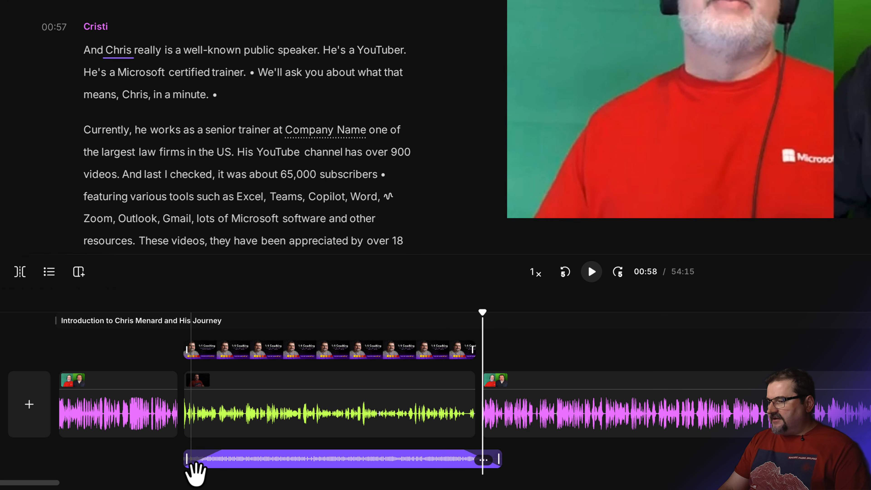
{"action": "scroll", "coordinate": [196, 473], "scroll_direction": "up", "scroll_amount": 5}
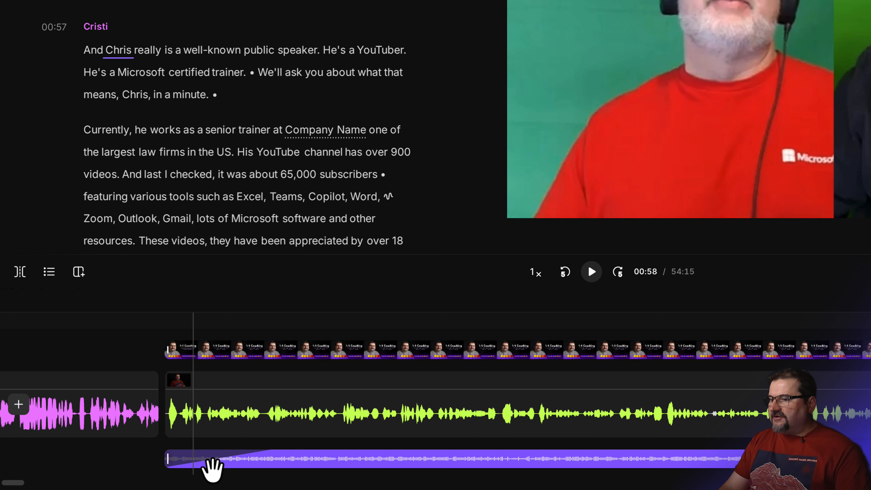
{"action": "scroll", "coordinate": [275, 459], "scroll_direction": "left", "scroll_amount": 2}
{"action": "scroll", "coordinate": [275, 460], "scroll_direction": "left", "scroll_amount": 5}
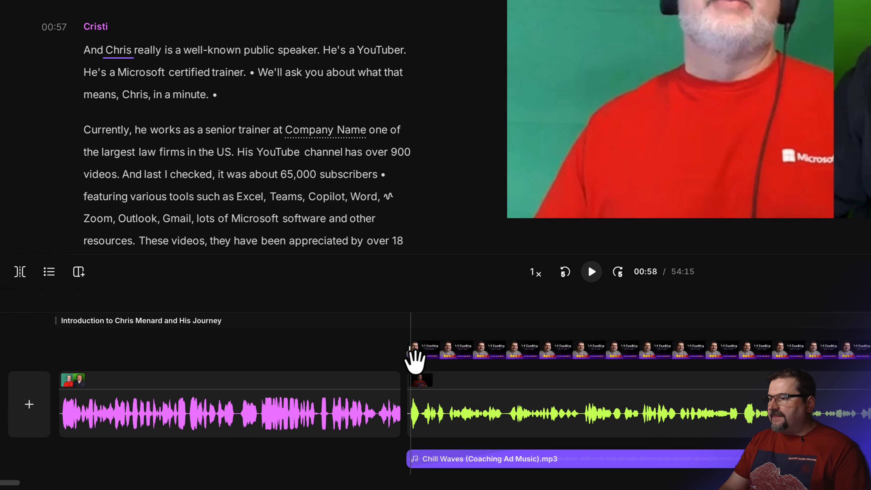
{"action": "left_click_drag", "start_coordinate": [409, 350], "coordinate": [328, 323]}
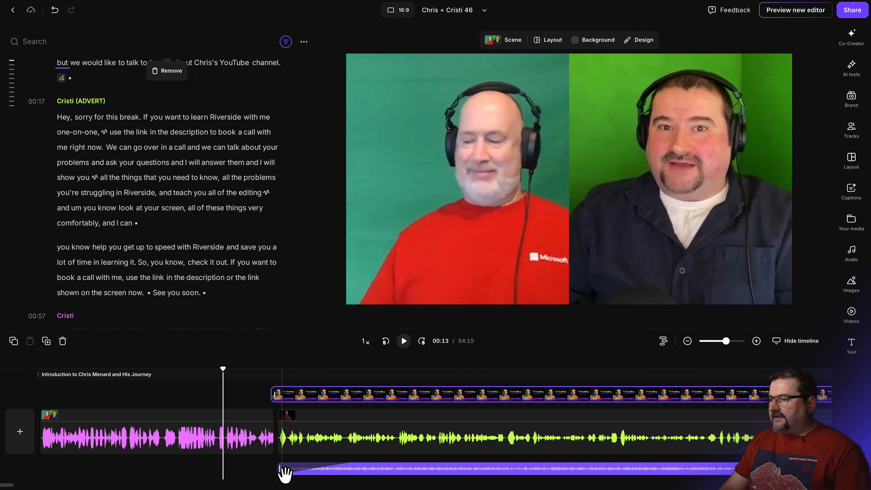
Step: Shift the music clip to begin shortly before the ad, and play the transition from 00:14 into the ad
{"action": "left_click_drag", "start_coordinate": [278, 467], "coordinate": [234, 467]}
{"action": "left_click_drag", "start_coordinate": [401, 476], "coordinate": [350, 477]}
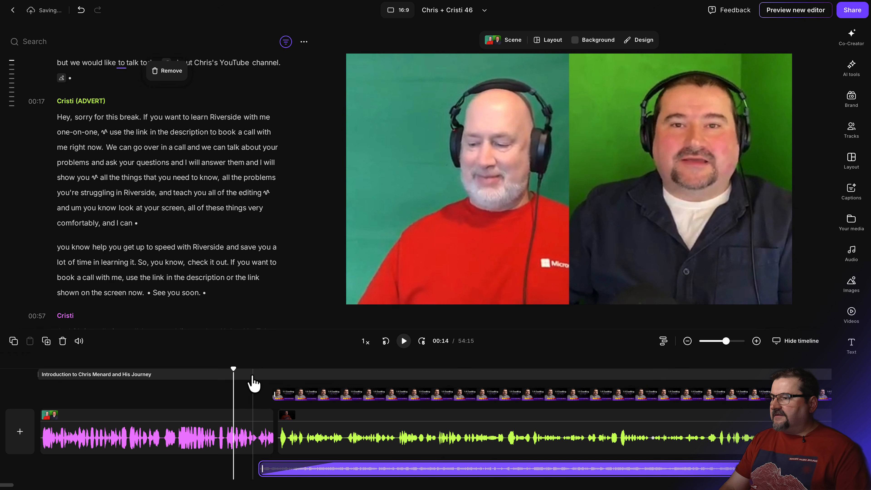
{"action": "key", "text": "space"}
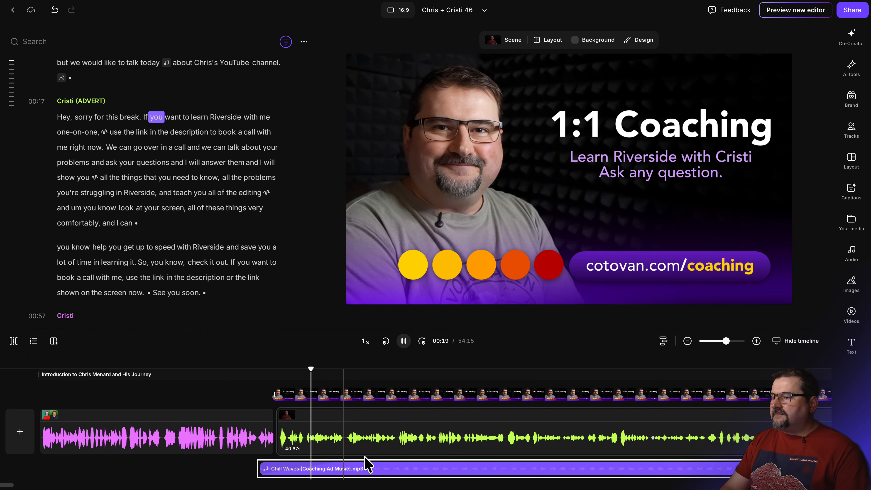
{"action": "key", "text": "space"}
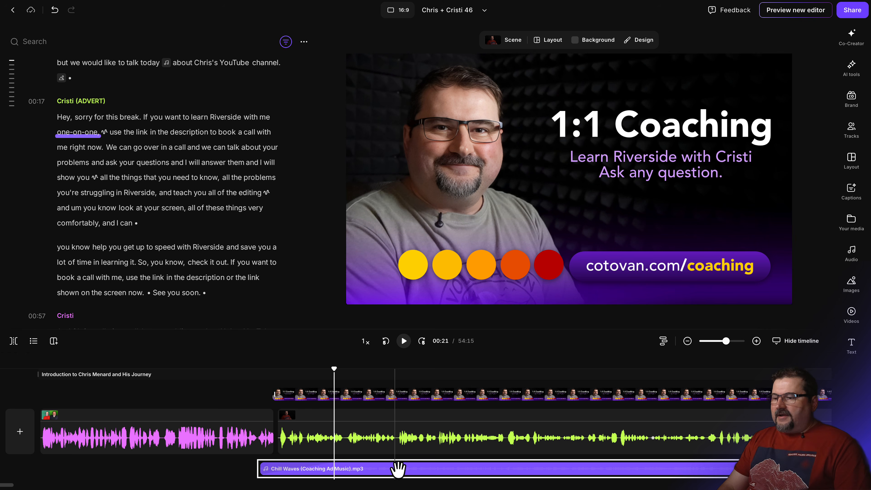
Step: Play the end of the ad from about 00:53 up to the return to the podcast
{"action": "scroll", "coordinate": [394, 462], "scroll_direction": "down", "scroll_amount": 3}
{"action": "left_click", "coordinate": [293, 436]}
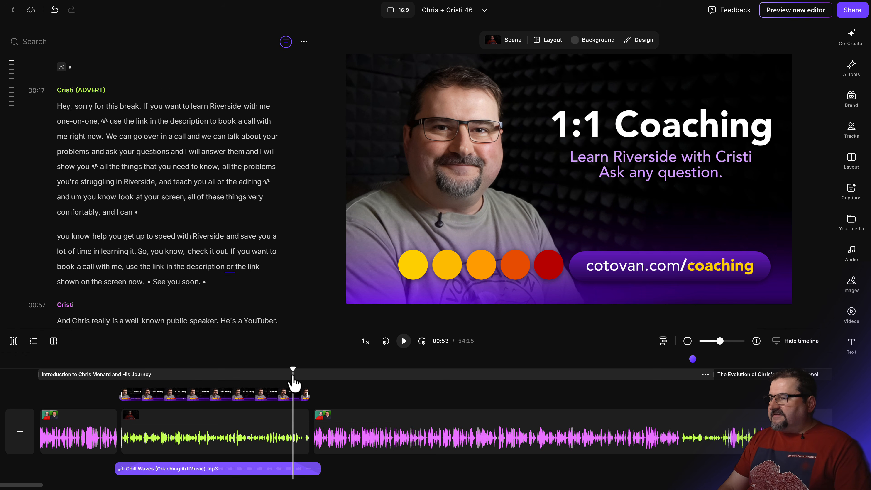
{"action": "scroll", "coordinate": [313, 438], "scroll_direction": "up", "scroll_amount": 3}
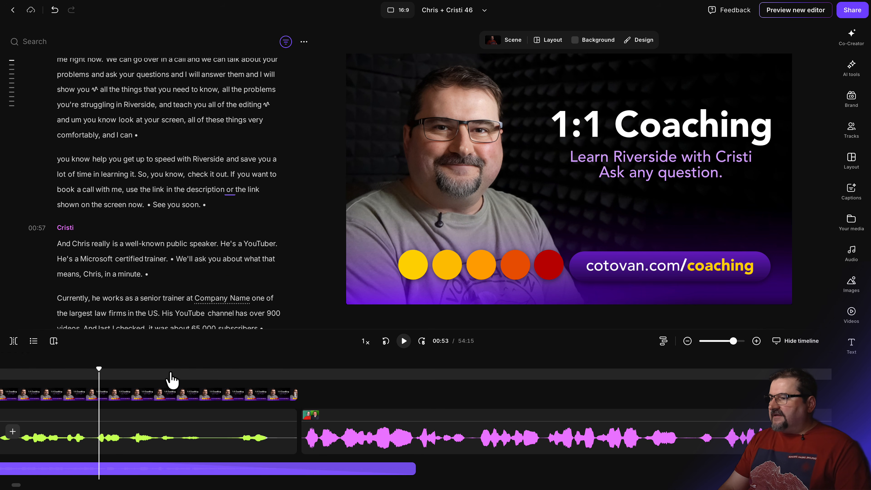
{"action": "left_click", "coordinate": [104, 374]}
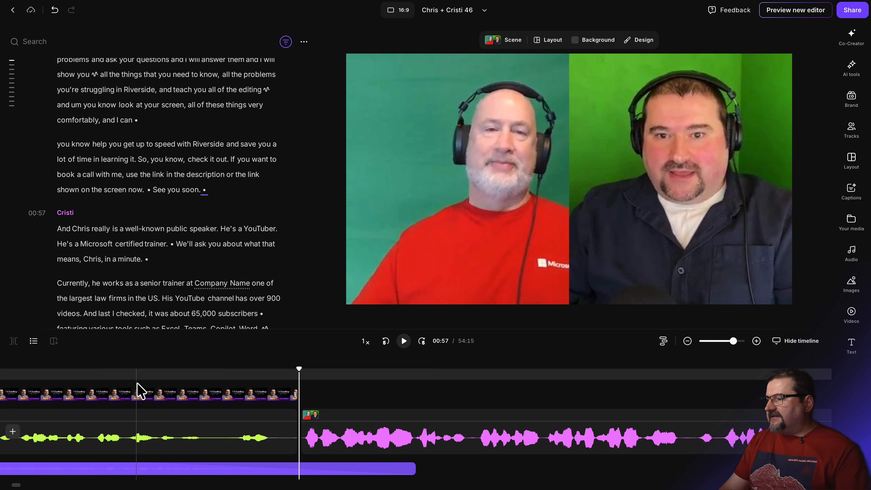
Step: Trim both ends of the music clip to line up with the start and end of the ad
{"action": "scroll", "coordinate": [157, 408], "scroll_direction": "down", "scroll_amount": 8}
{"action": "scroll", "coordinate": [272, 432], "scroll_direction": "left", "scroll_amount": 5}
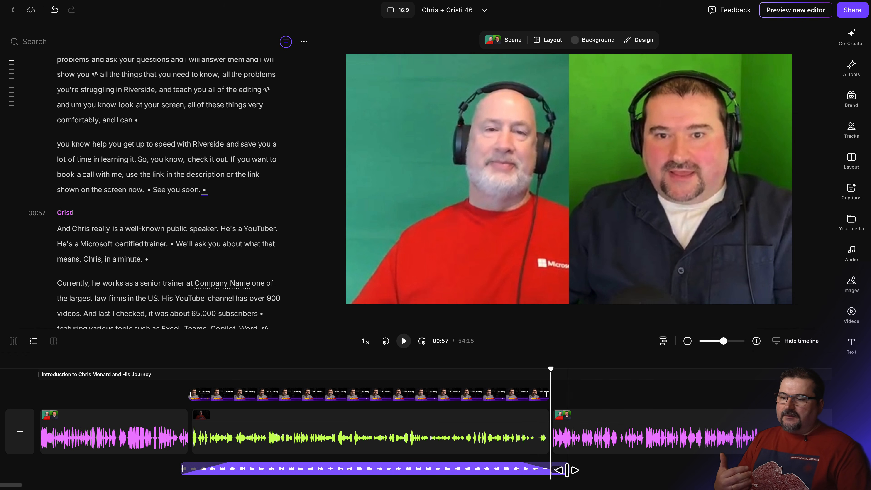
{"action": "left_click_drag", "start_coordinate": [567, 470], "coordinate": [541, 470]}
{"action": "left_click_drag", "start_coordinate": [182, 470], "coordinate": [247, 473]}
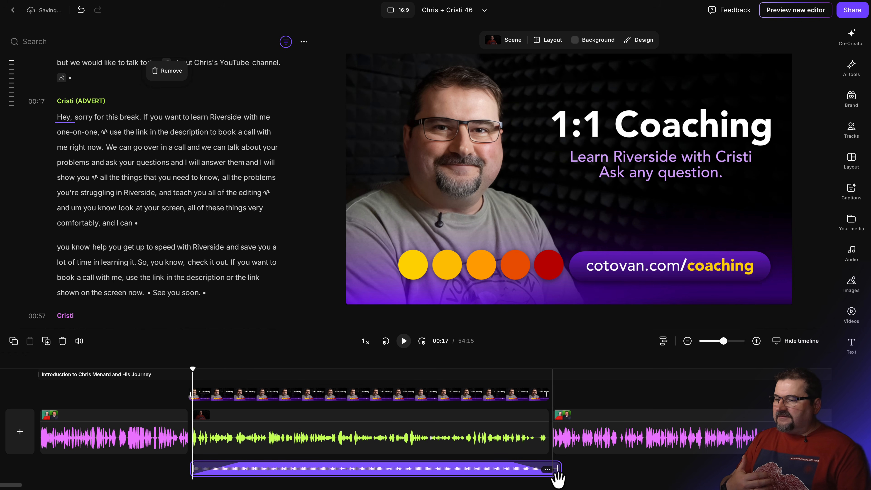
{"action": "left_click_drag", "start_coordinate": [558, 471], "coordinate": [548, 471]}
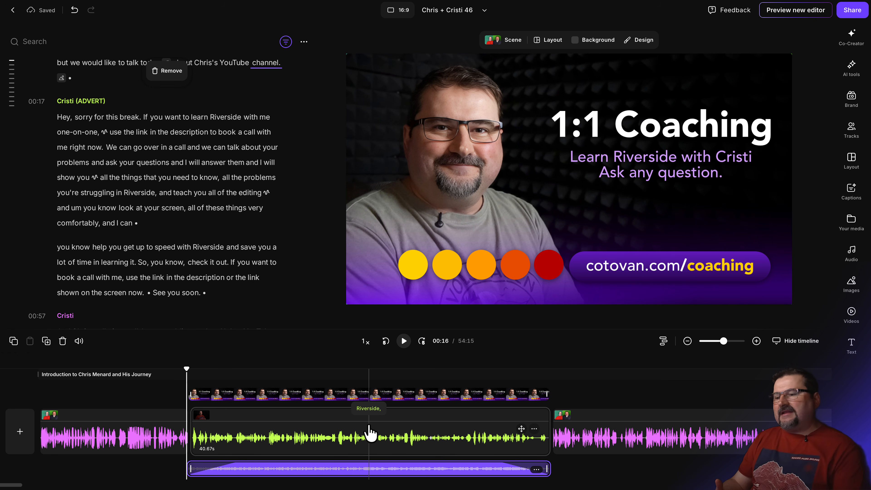
Step: Lengthen the music clip's end and shift the clip to overhang both ends of the ad, and place the playhead at 00:32
{"action": "left_click_drag", "start_coordinate": [557, 471], "coordinate": [586, 478]}
{"action": "left_click_drag", "start_coordinate": [365, 475], "coordinate": [352, 476]}
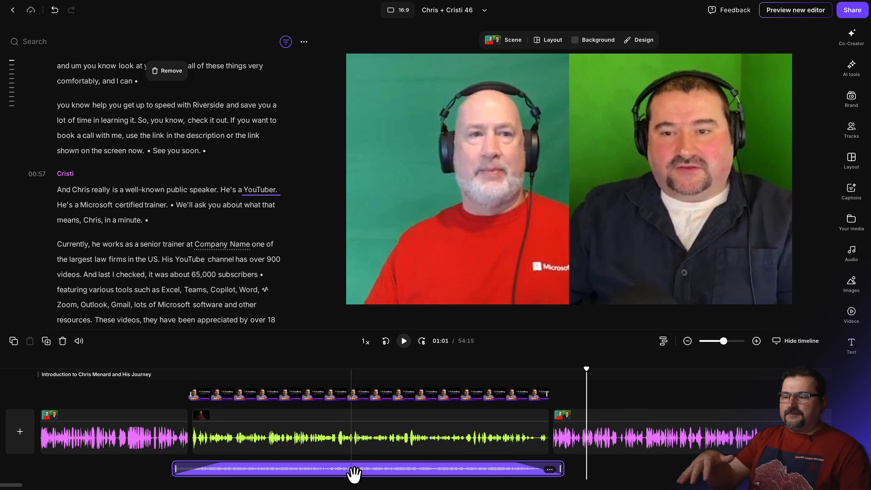
{"action": "left_click", "coordinate": [331, 377]}
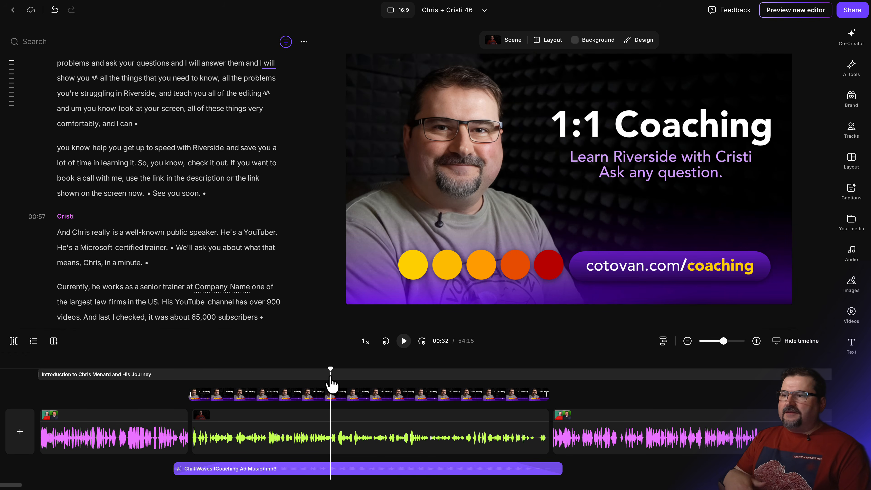